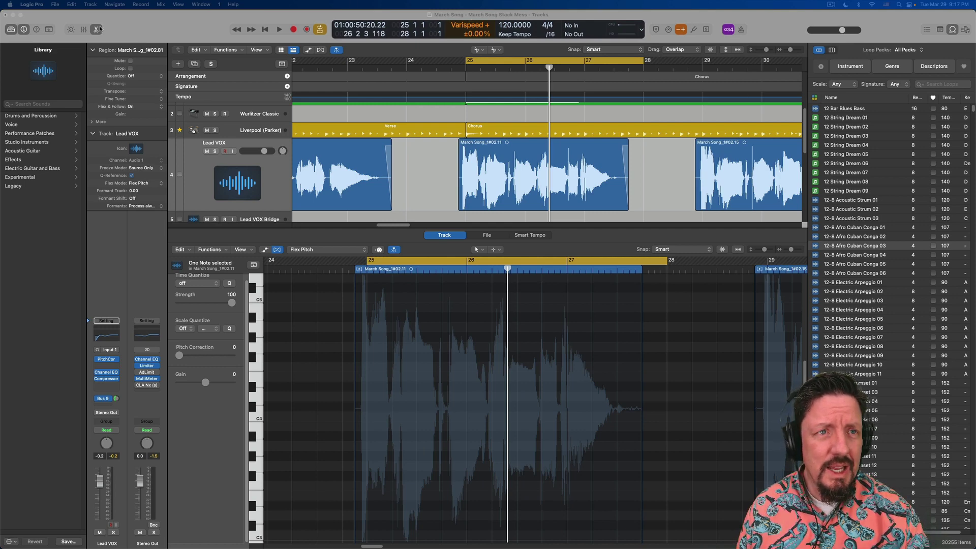
Step: Hide the audio editor and create a new track with duplicate settings from the Lead VOX track
{"action": "key", "text": "e"}
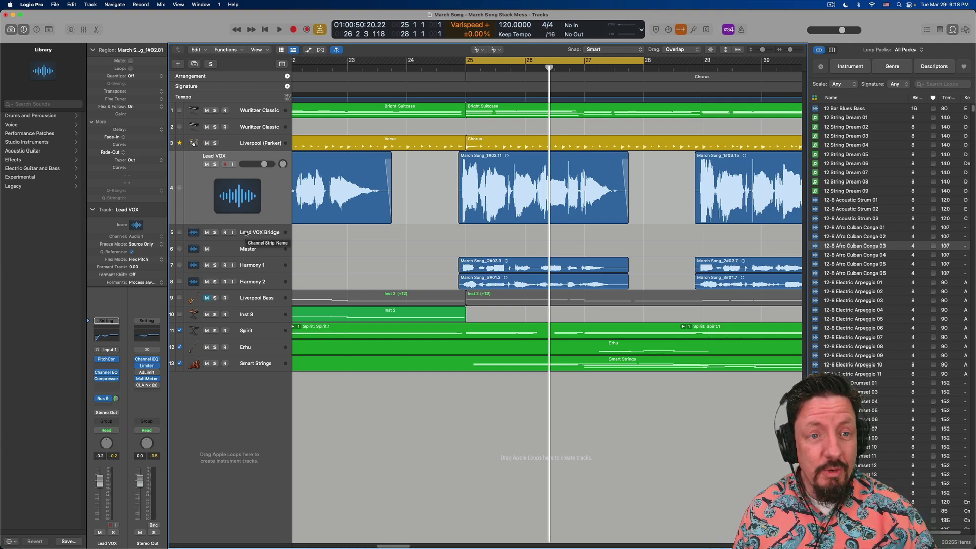
{"action": "left_click", "coordinate": [97, 4]}
{"action": "mouse_move", "coordinate": [102, 56]}
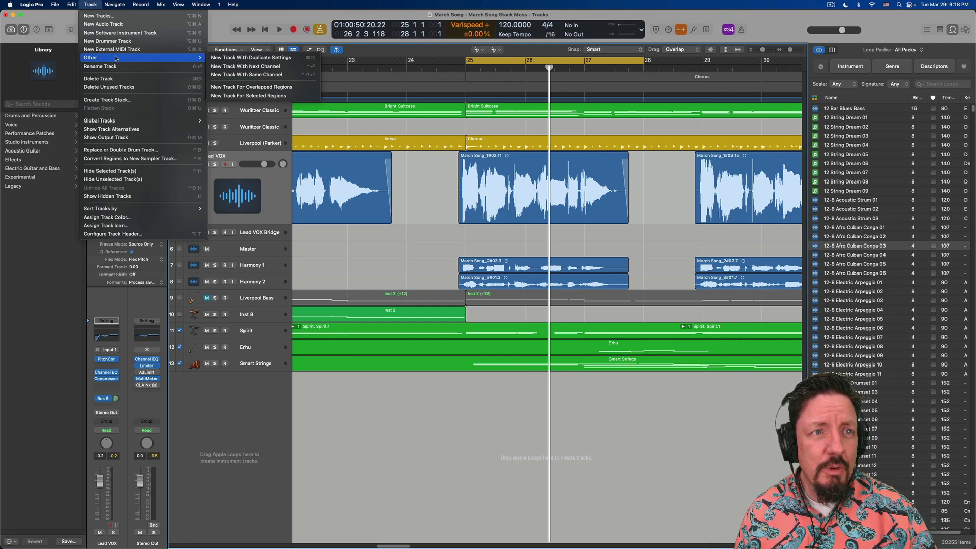
{"action": "left_click", "coordinate": [94, 5]}
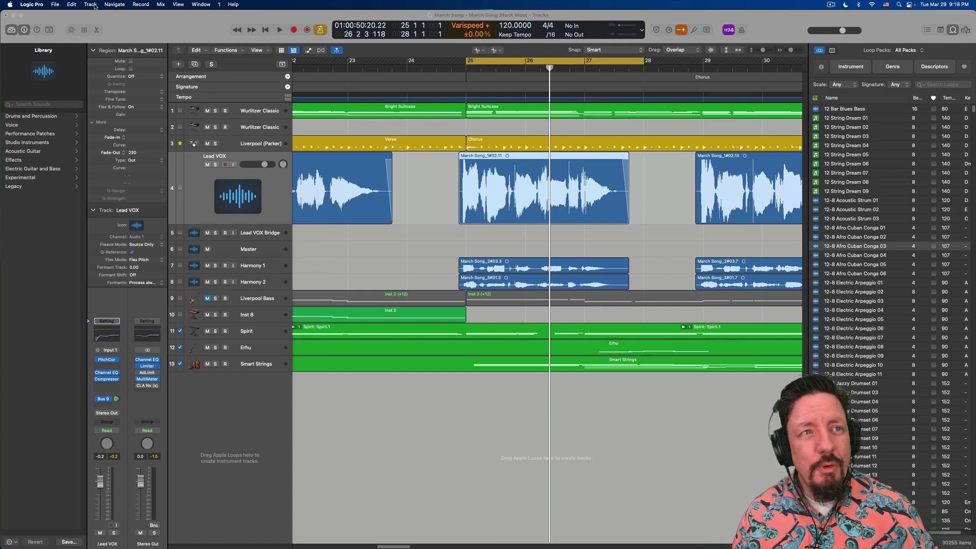
{"action": "left_click", "coordinate": [95, 5]}
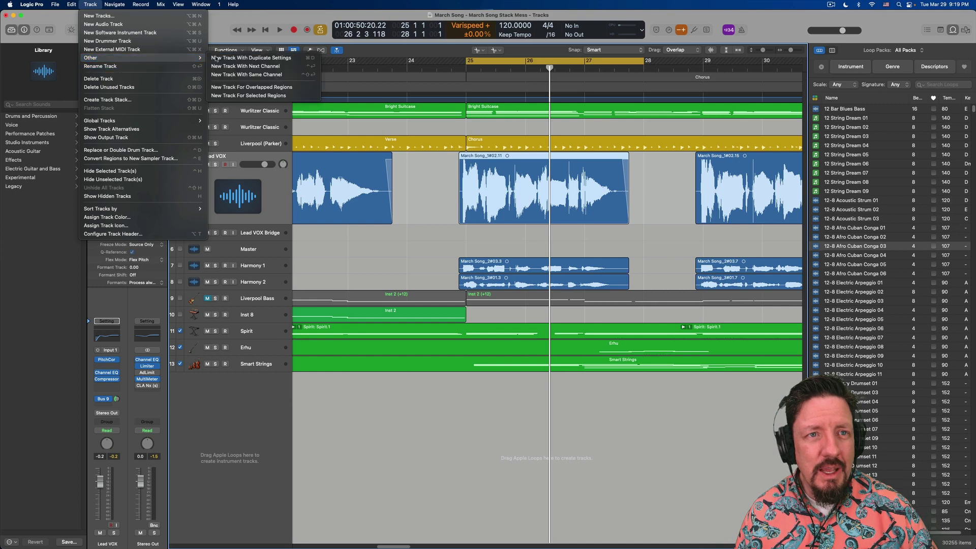
{"action": "left_click", "coordinate": [260, 60]}
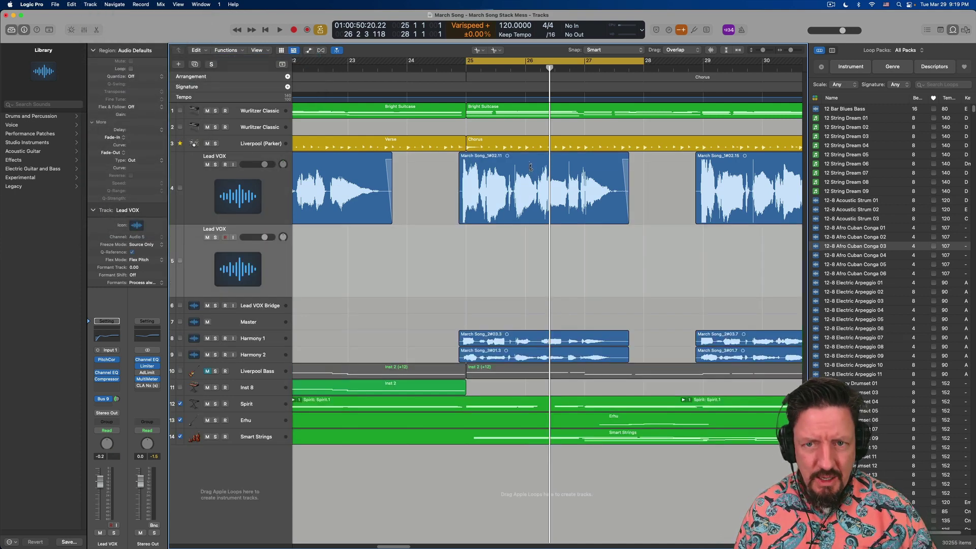
Step: Copy the Lead VOX chorus region at bar 25 straight down onto the new duplicate track
{"action": "key", "text": "t"}
{"action": "key", "text": "t"}
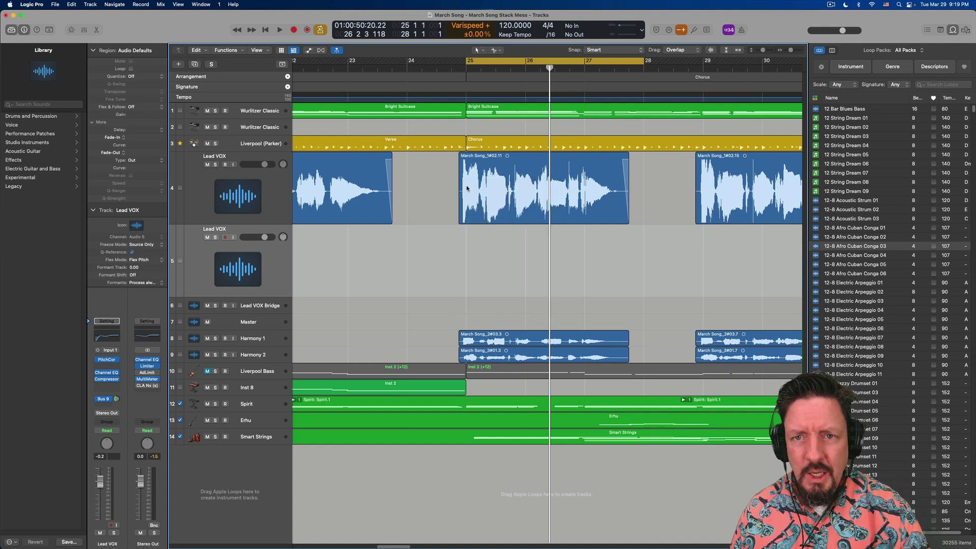
{"action": "left_click_drag", "start_coordinate": [512, 171], "coordinate": [511, 251]}
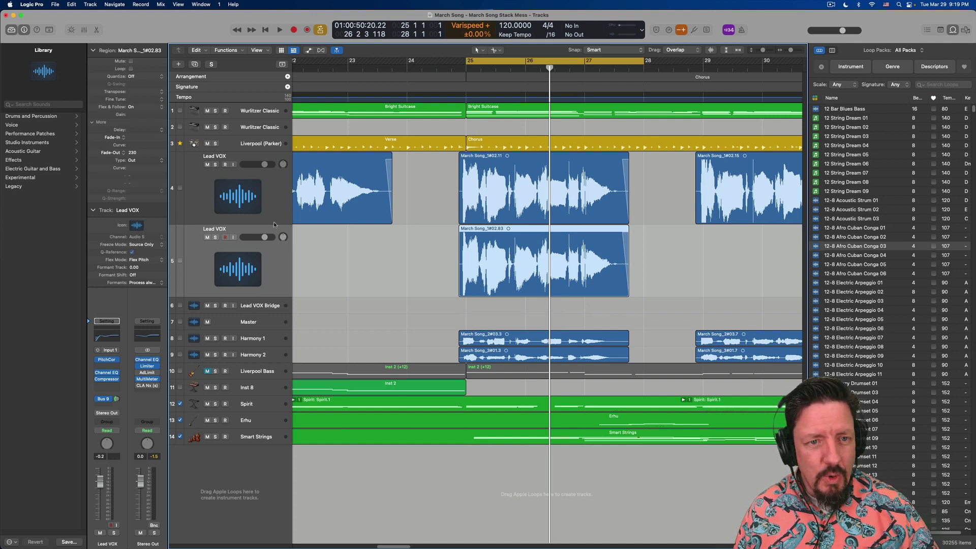
Step: Lower the duplicate Lead VOX track's volume to -8.2 dB
{"action": "left_click_drag", "start_coordinate": [264, 237], "coordinate": [255, 238]}
{"action": "key", "text": "a"}
{"action": "key", "text": "a"}
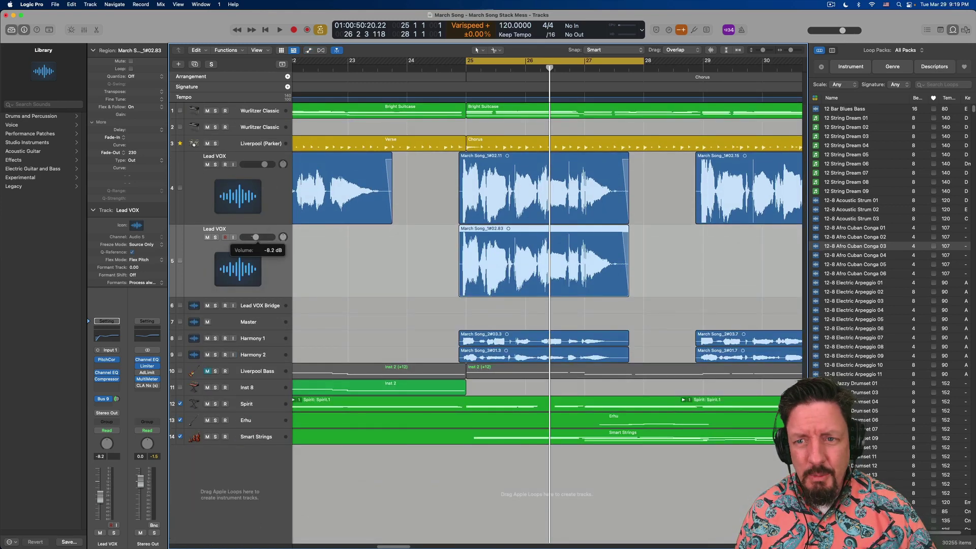
Step: Insert a mono Pitch Shifter after Pitch Correction on the duplicate track, set to 12 semitones and 100% mix
{"action": "left_click", "coordinate": [109, 367]}
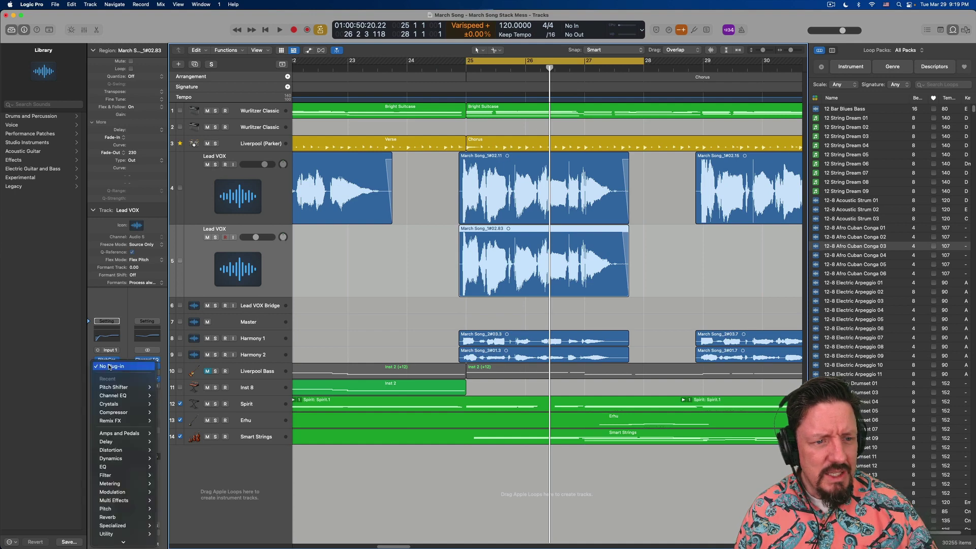
{"action": "mouse_move", "coordinate": [112, 387]}
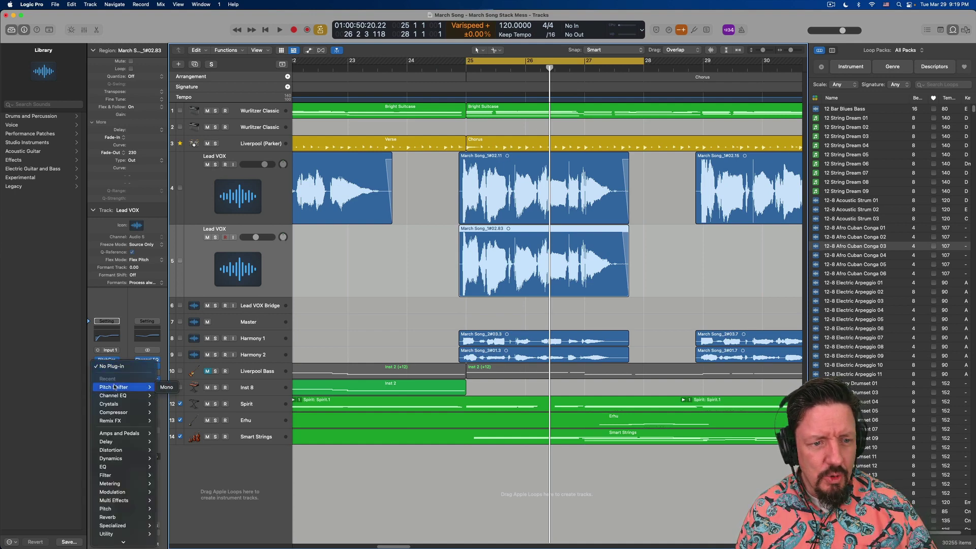
{"action": "left_click", "coordinate": [163, 390]}
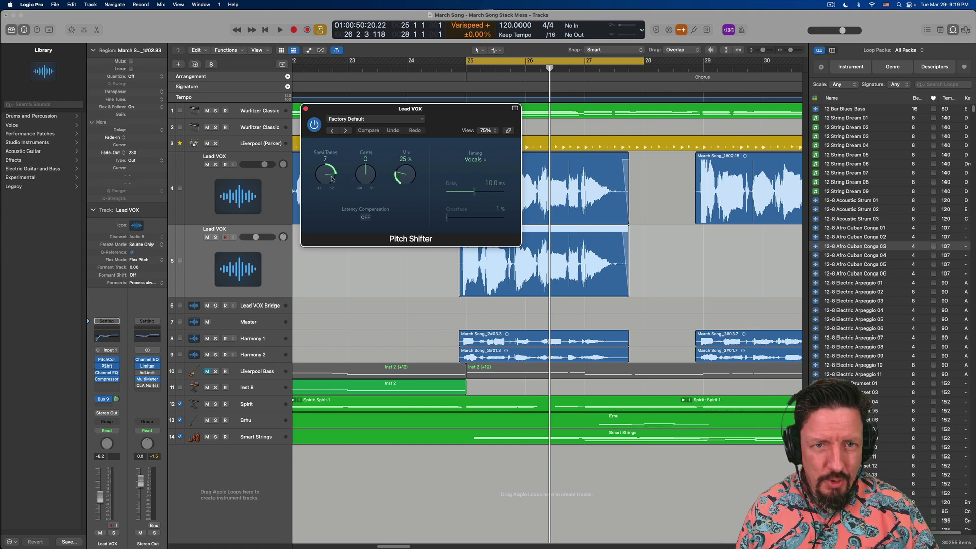
{"action": "left_click_drag", "start_coordinate": [333, 179], "coordinate": [282, 3]}
{"action": "left_click_drag", "start_coordinate": [414, 172], "coordinate": [389, 153]}
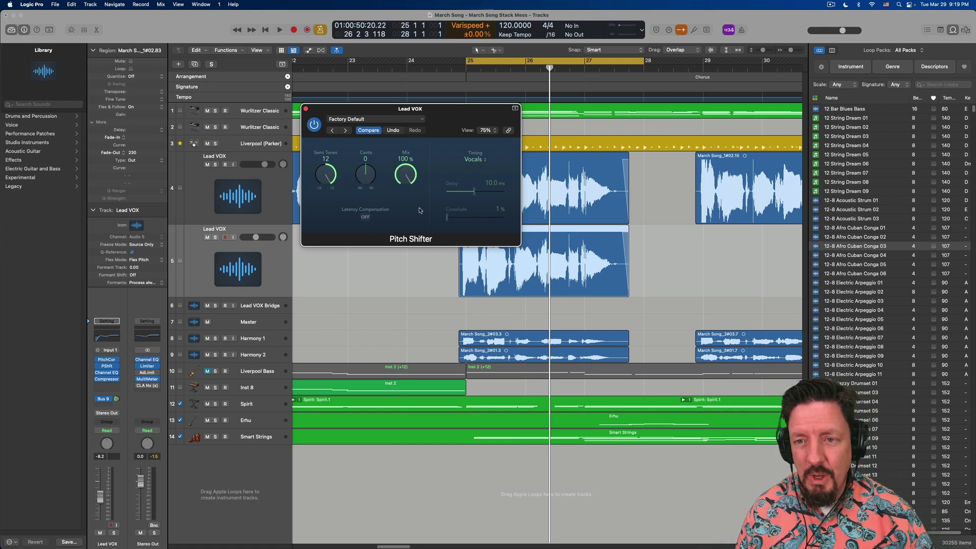
{"action": "left_click", "coordinate": [306, 110]}
Step: Solo the duplicate Lead VOX track and audition the pitch-shifted chorus region
{"action": "left_click", "coordinate": [225, 237]}
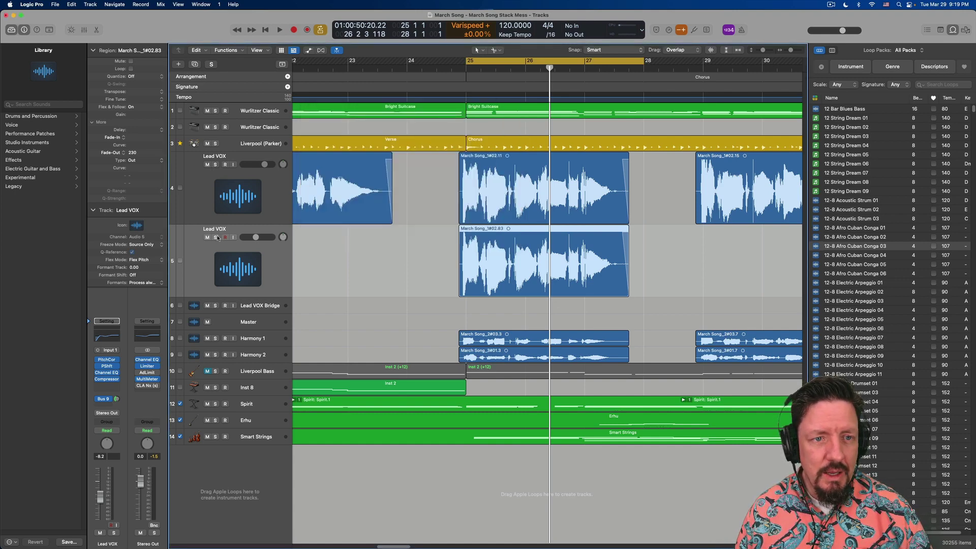
{"action": "left_click", "coordinate": [216, 238]}
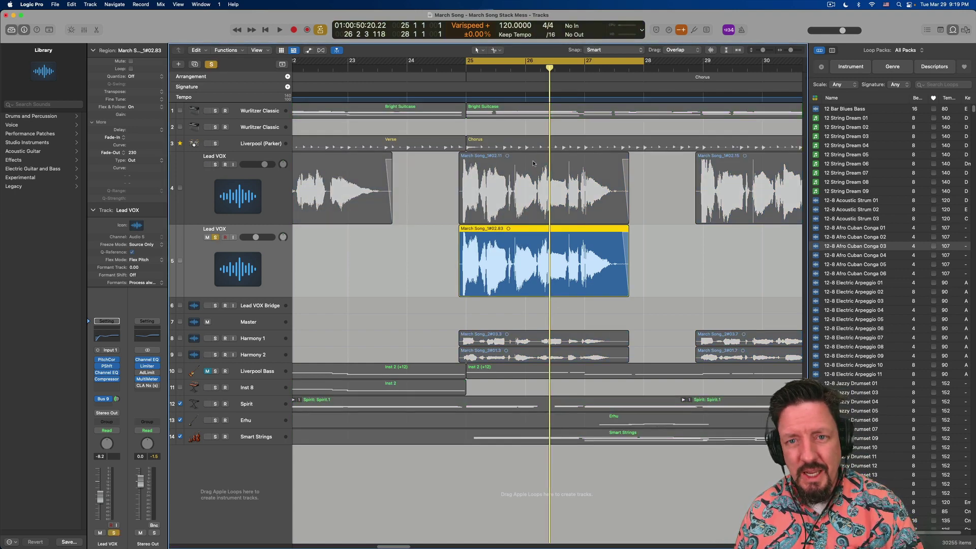
{"action": "key", "text": "space"}
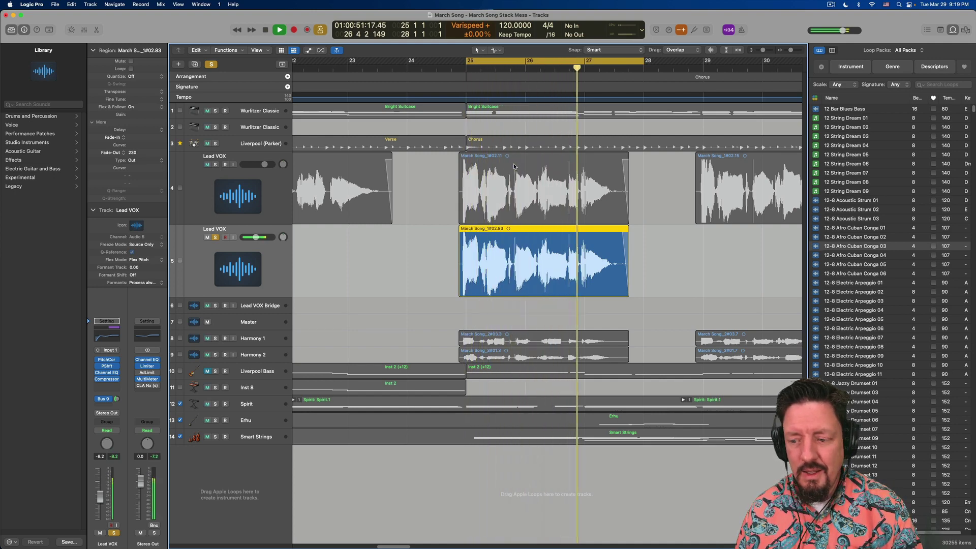
{"action": "key", "text": "space"}
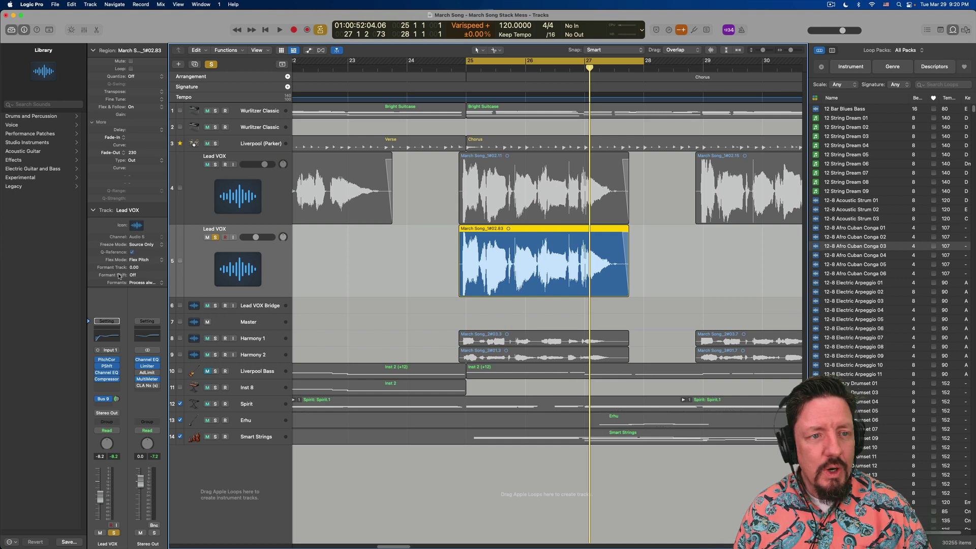
Step: Keep Flex Pitch as the duplicate track's flex mode and audition its vocal with Formant Track at 2.00
{"action": "left_click", "coordinate": [146, 261]}
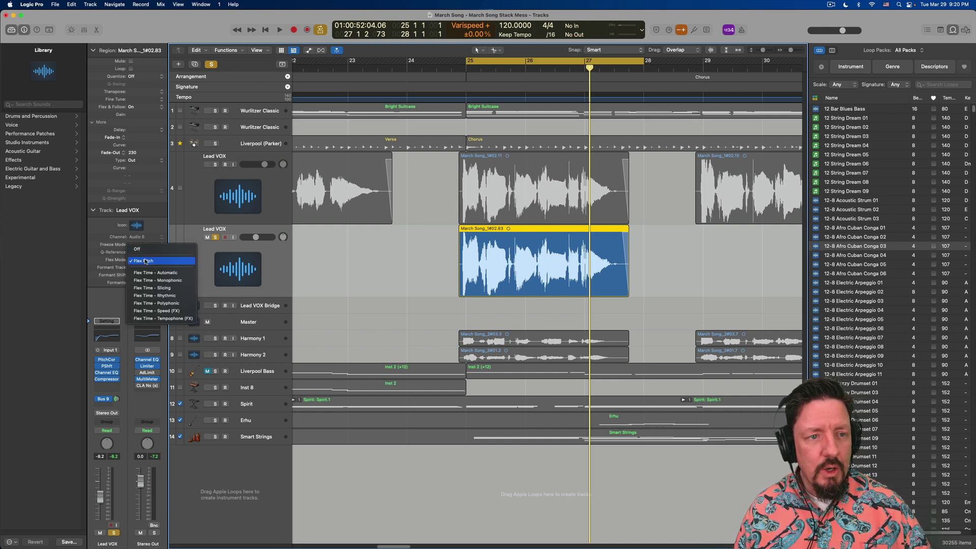
{"action": "left_click", "coordinate": [146, 262]}
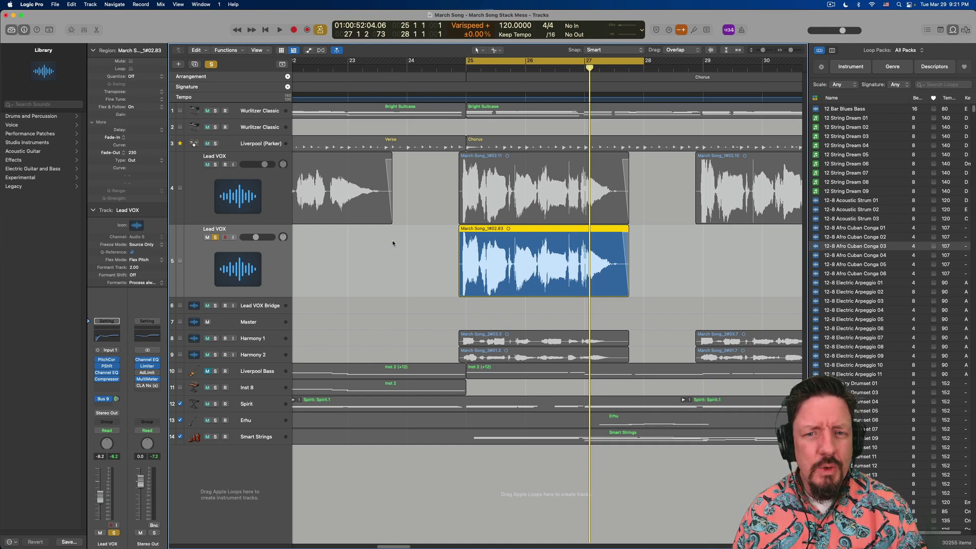
{"action": "key", "text": "space"}
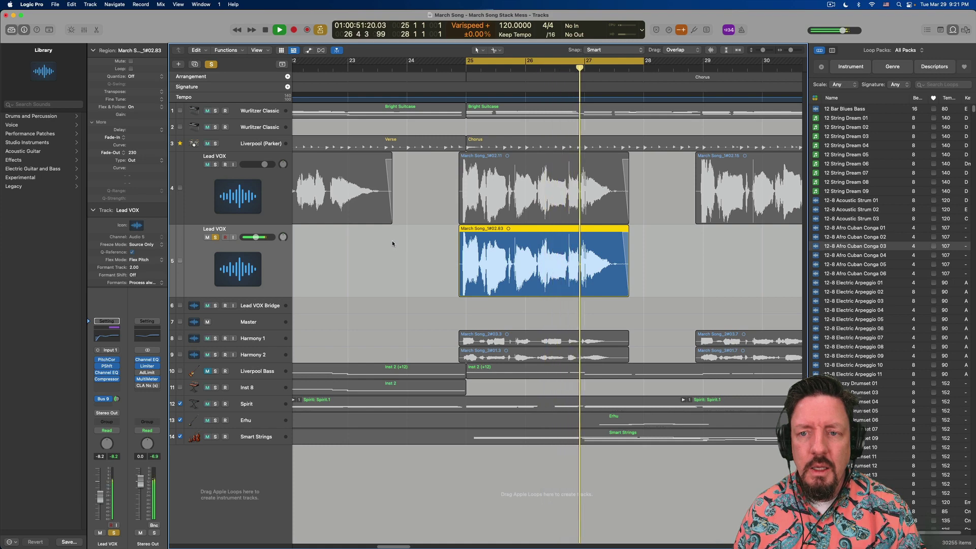
{"action": "key", "text": "space"}
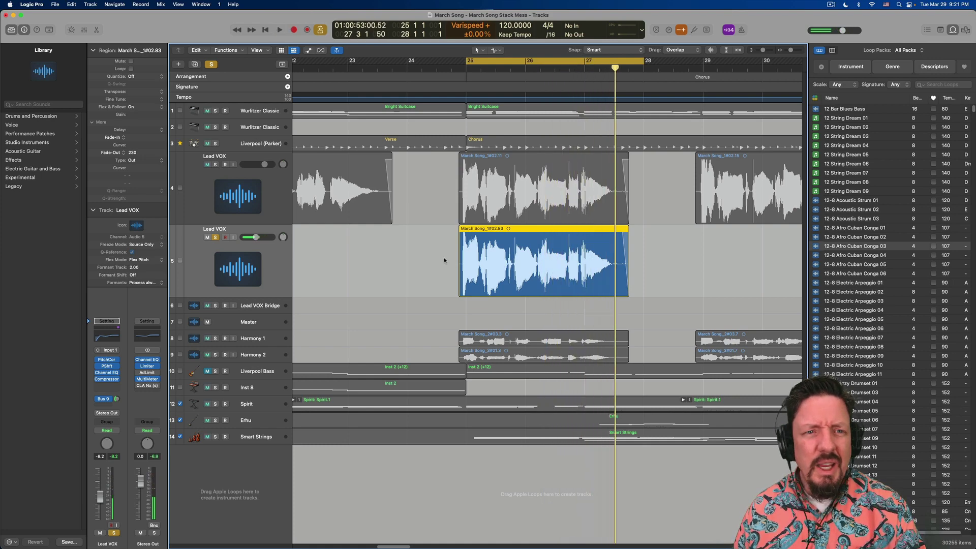
Step: Solo the original Lead VOX track instead of the duplicate and audition it with Formant Track set to 2.00
{"action": "left_click", "coordinate": [216, 237]}
{"action": "left_click", "coordinate": [216, 164]}
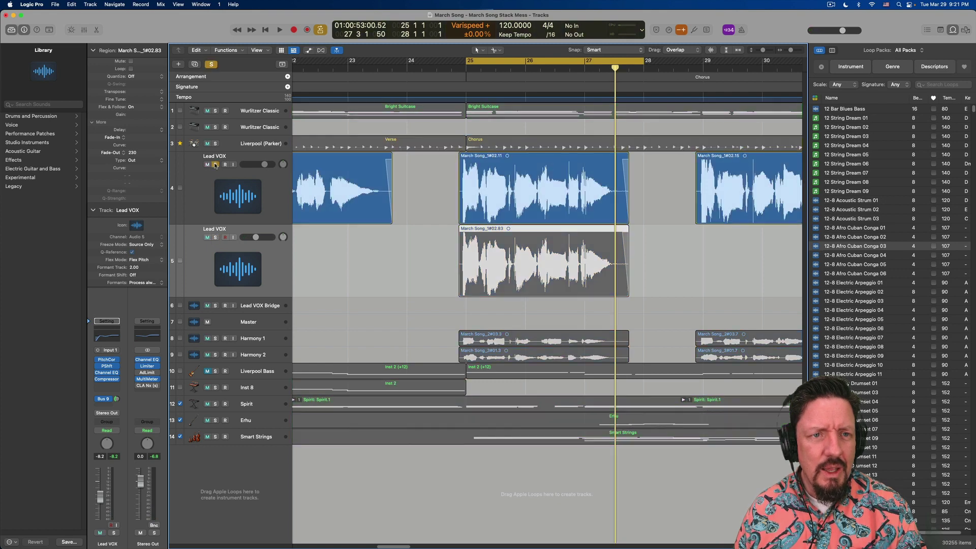
{"action": "left_click", "coordinate": [196, 182]}
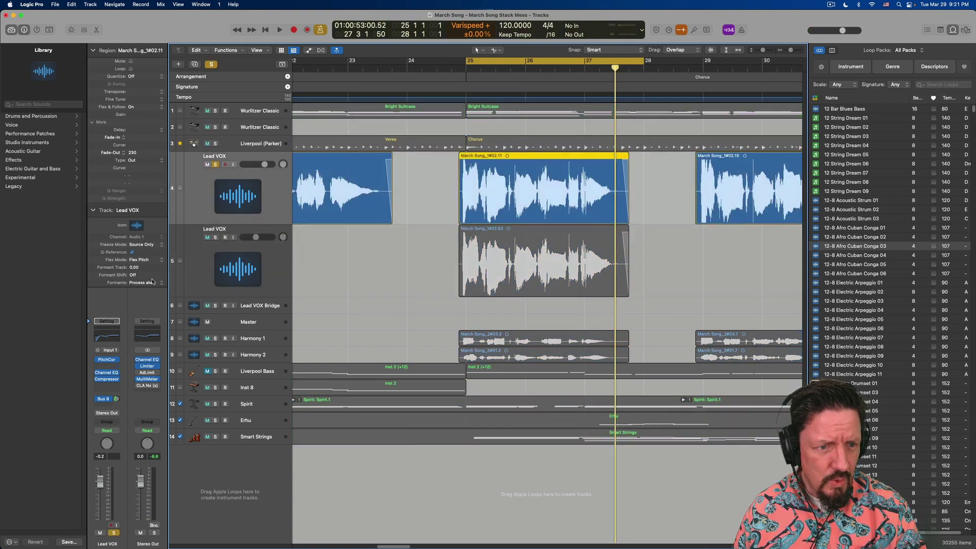
{"action": "left_click_drag", "start_coordinate": [134, 268], "coordinate": [118, 65]}
{"action": "key", "text": "space"}
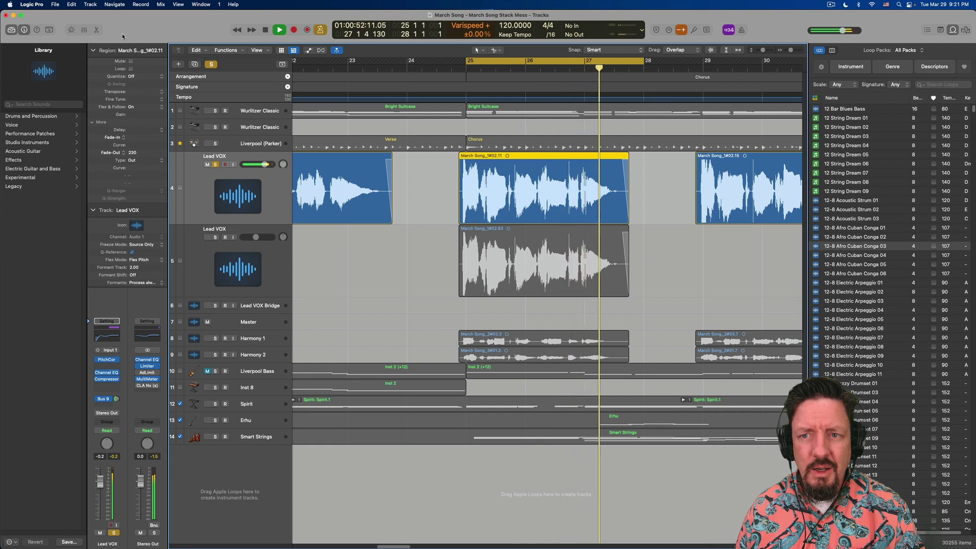
{"action": "key", "text": "space"}
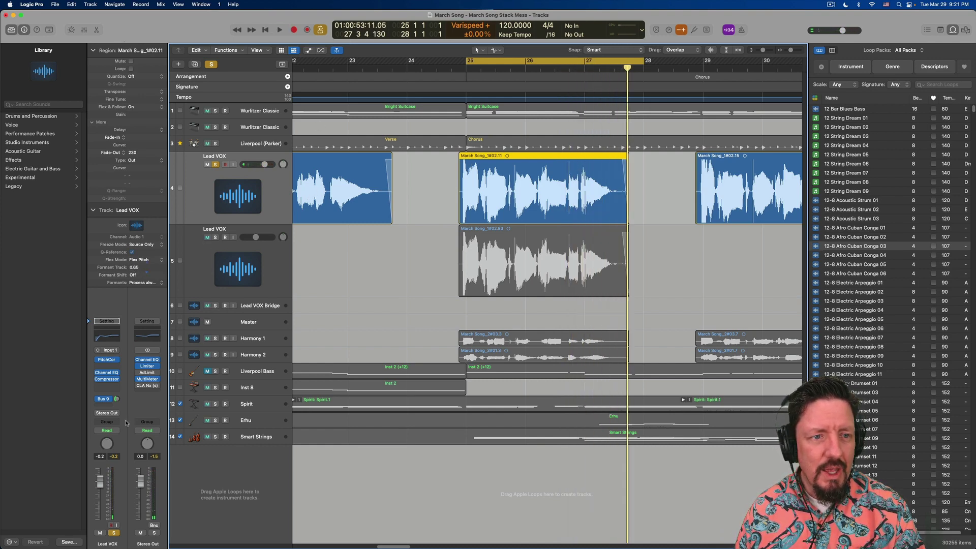
Step: Reset Formant Track to 0.00 on both the original and the duplicate Lead VOX tracks
{"action": "left_click_drag", "start_coordinate": [129, 495], "coordinate": [131, 474]}
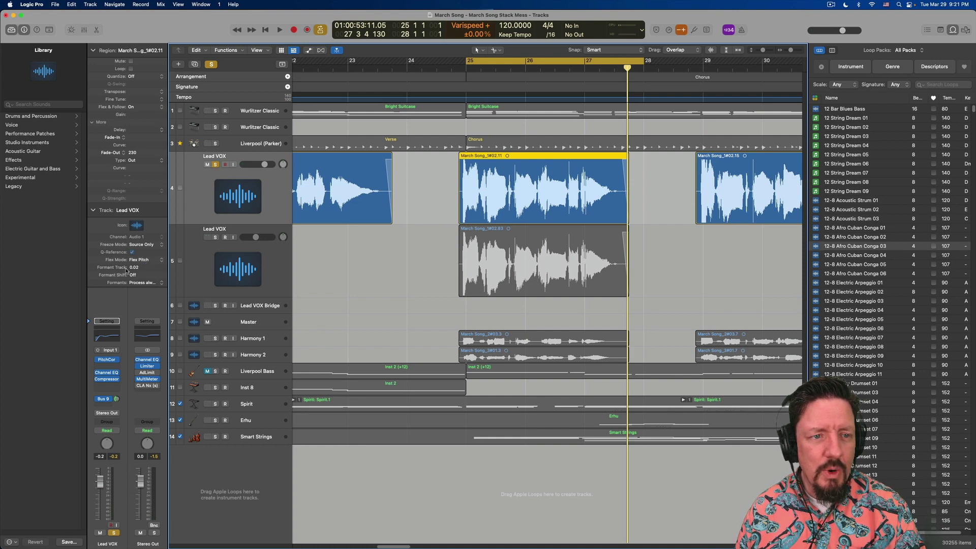
{"action": "left_click_drag", "start_coordinate": [132, 268], "coordinate": [132, 307]}
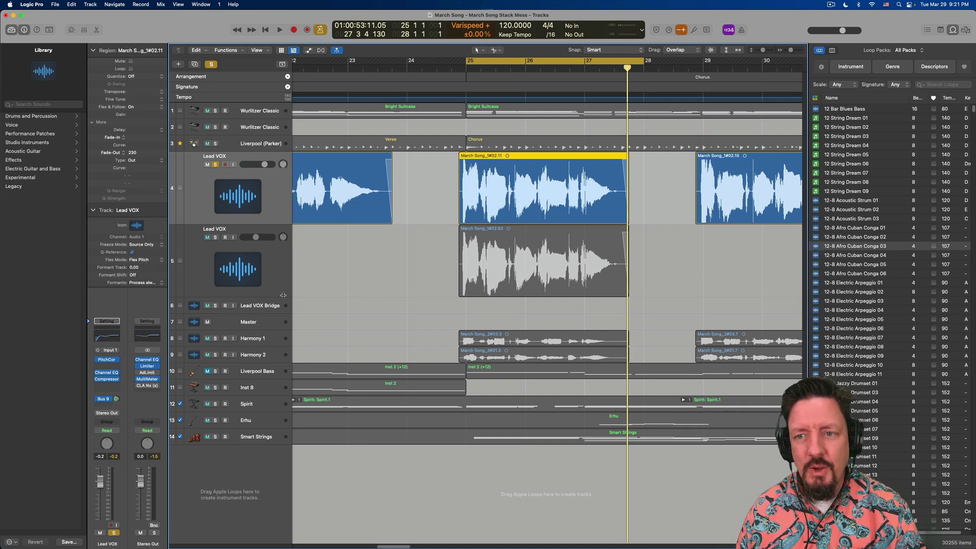
{"action": "left_click", "coordinate": [254, 260]}
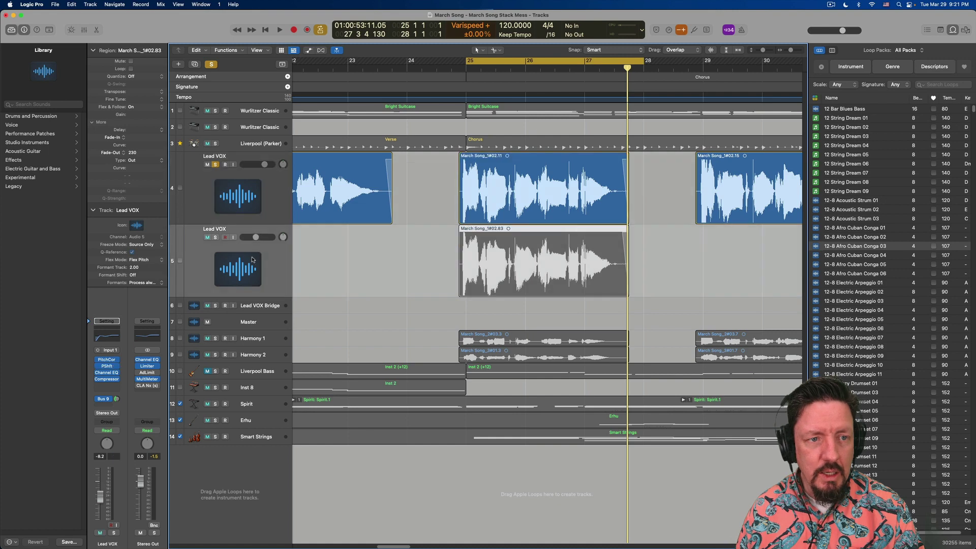
{"action": "left_click_drag", "start_coordinate": [133, 268], "coordinate": [140, 459]}
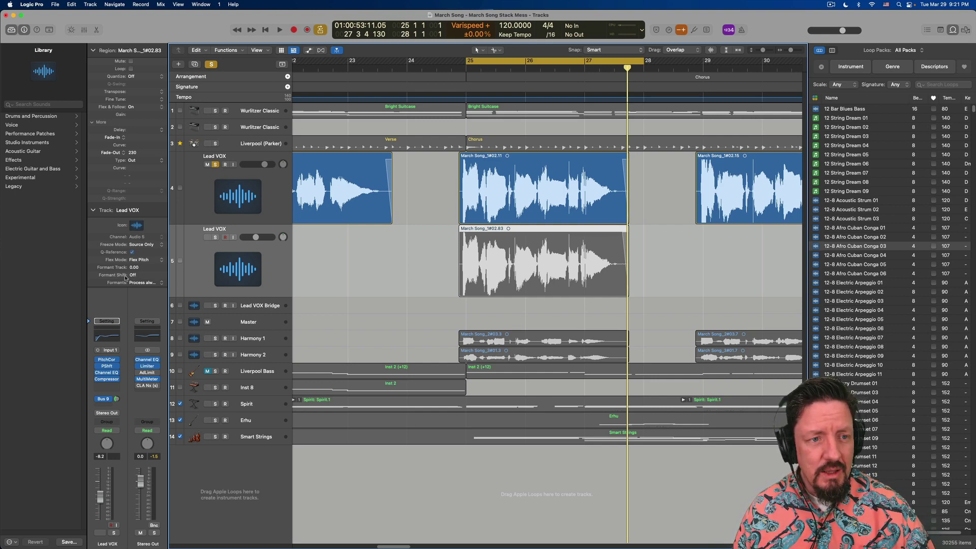
Step: Try the duplicate track's Formant Shift at 24.0 and bring it down to 1.5
{"action": "left_click_drag", "start_coordinate": [124, 276], "coordinate": [140, 360]}
{"action": "left_click_drag", "start_coordinate": [131, 308], "coordinate": [125, 96]}
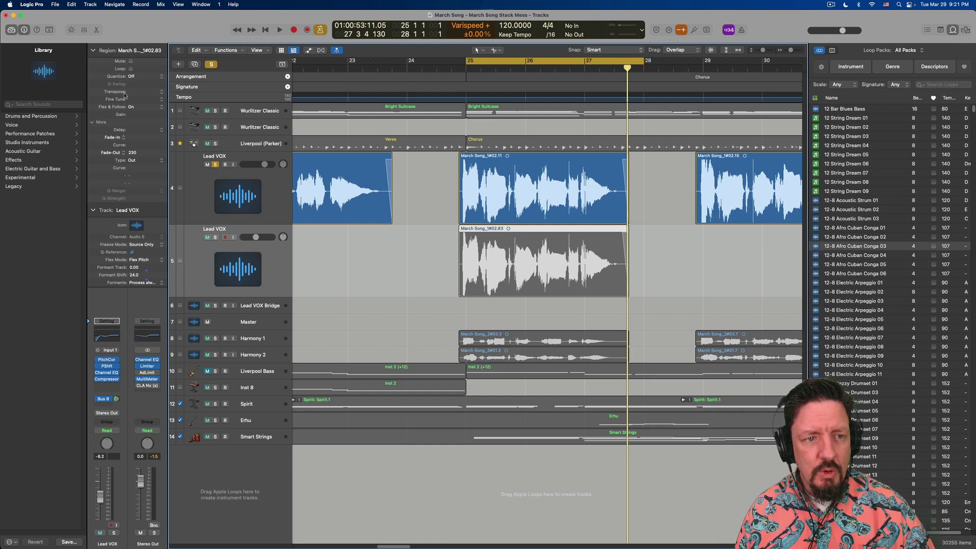
{"action": "mouse_move", "coordinate": [128, 129]}
{"action": "left_mouse_down"}
{"action": "mouse_move", "coordinate": [127, 215]}
{"action": "mouse_move", "coordinate": [127, 146]}
{"action": "left_mouse_up"}
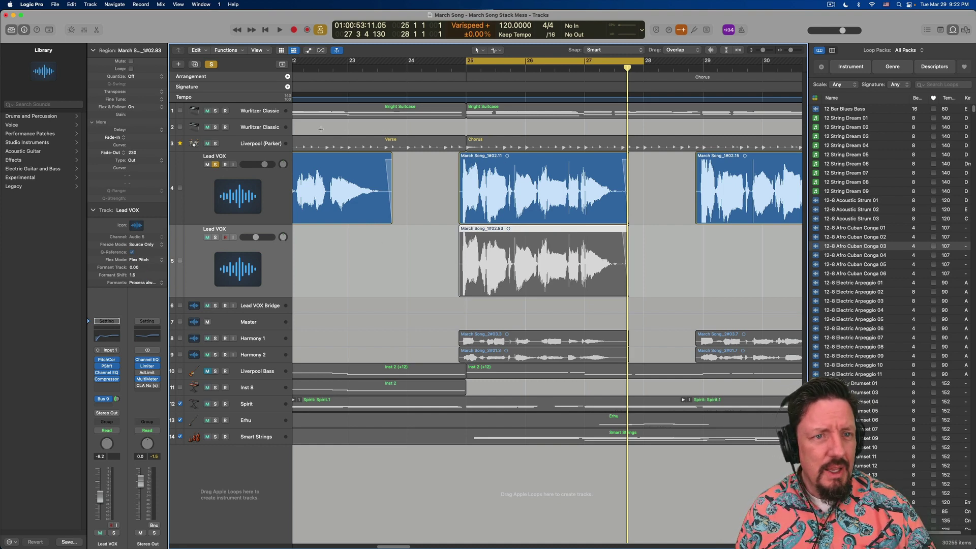
Step: Solo the duplicate Lead VOX track instead of the original and audition it with Formant Shift set to 0
{"action": "left_click", "coordinate": [215, 164]}
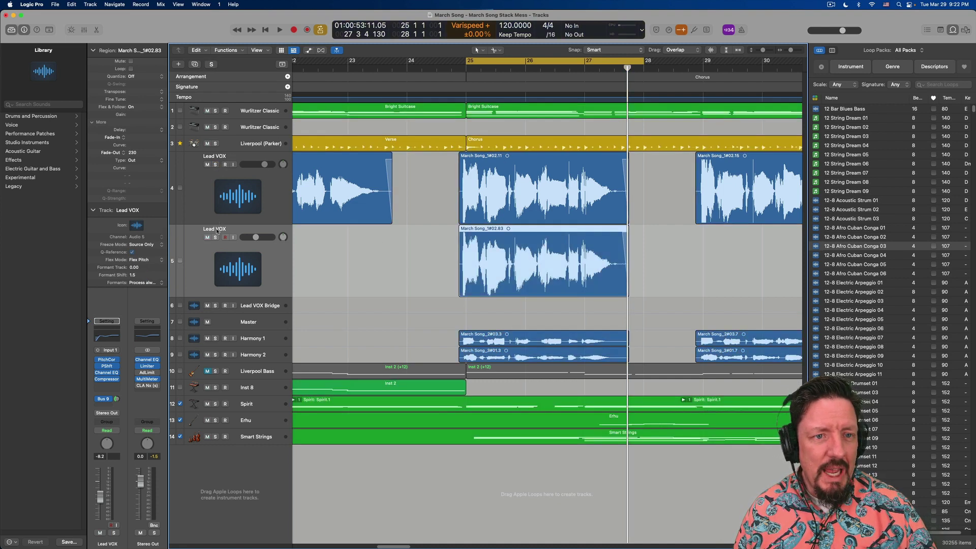
{"action": "left_click", "coordinate": [215, 237]}
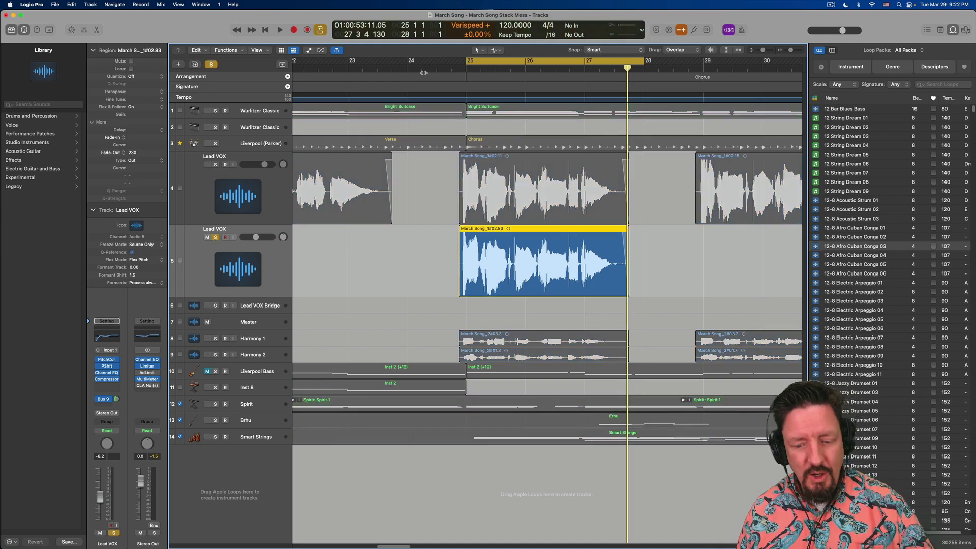
{"action": "double_click", "coordinate": [136, 275]}
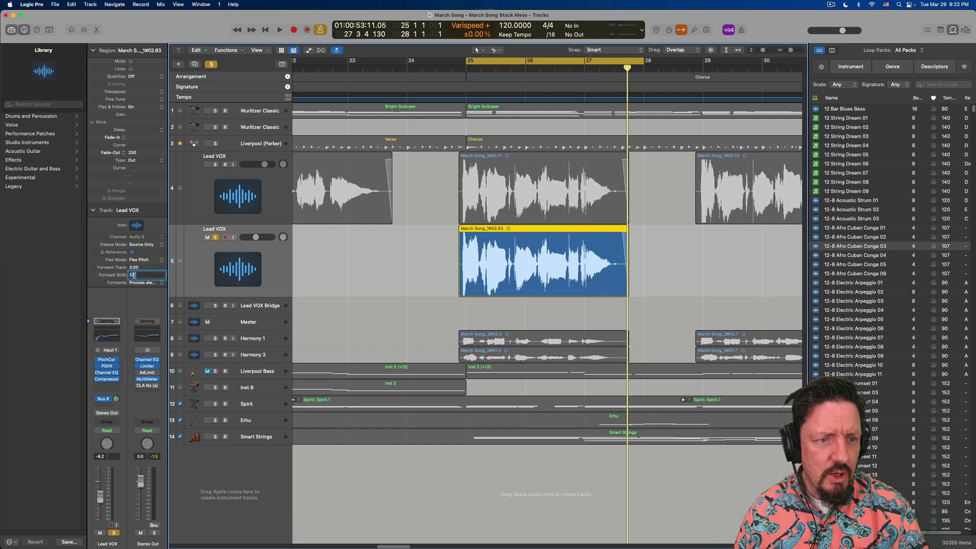
{"action": "type", "text": "0"}
{"action": "key", "text": "Return"}
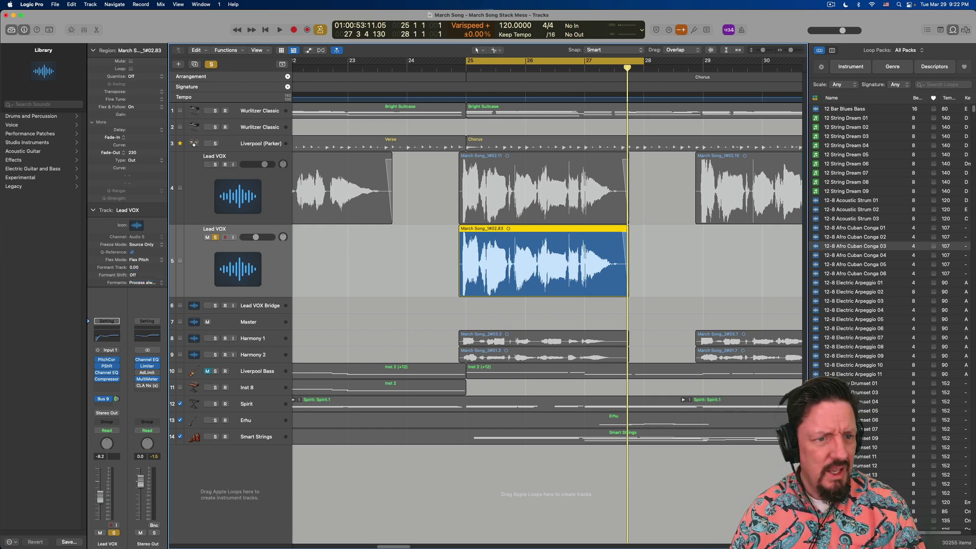
{"action": "key", "text": "space"}
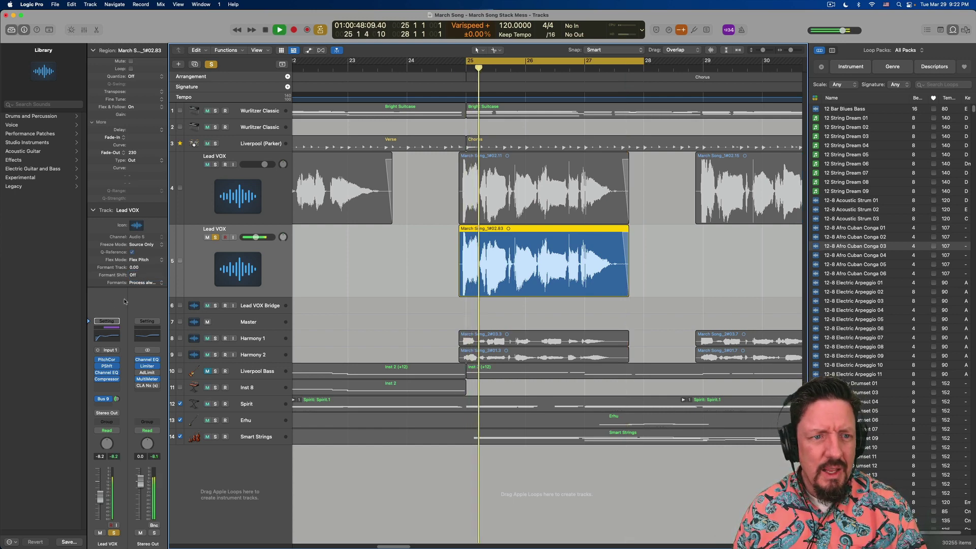
Step: Set the duplicate Lead VOX track's Formant Shift to -12.0 and audition the soloed chorus
{"action": "left_click_drag", "start_coordinate": [132, 270], "coordinate": [134, 306]}
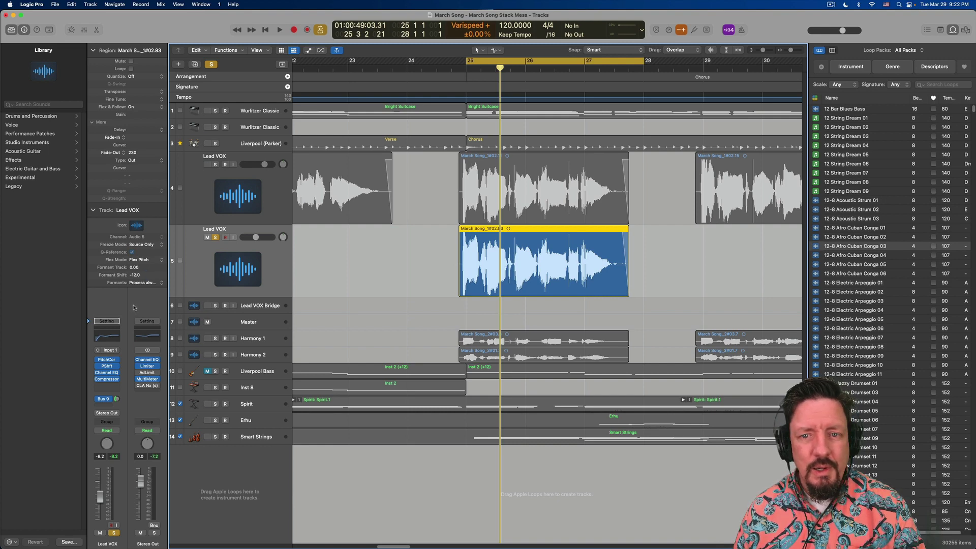
{"action": "key", "text": "space"}
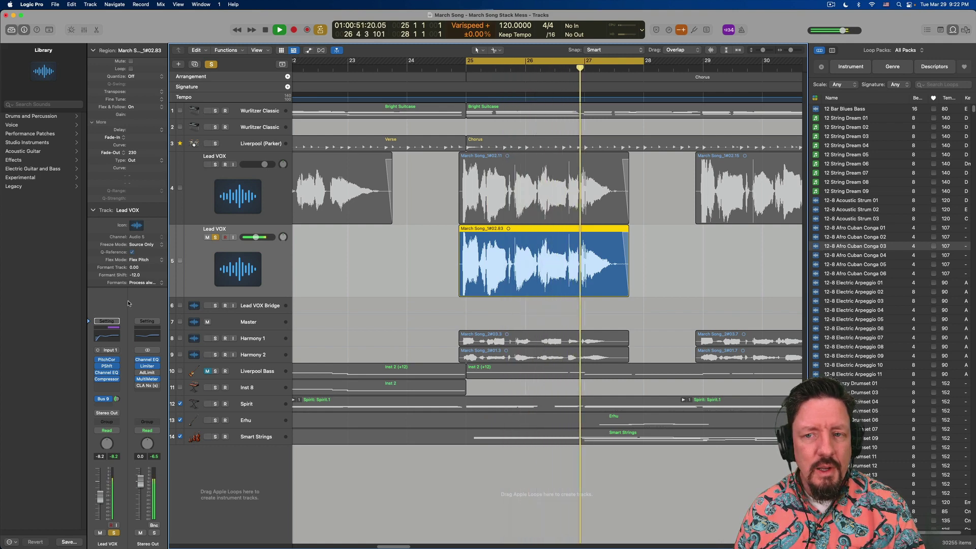
{"action": "key", "text": "space"}
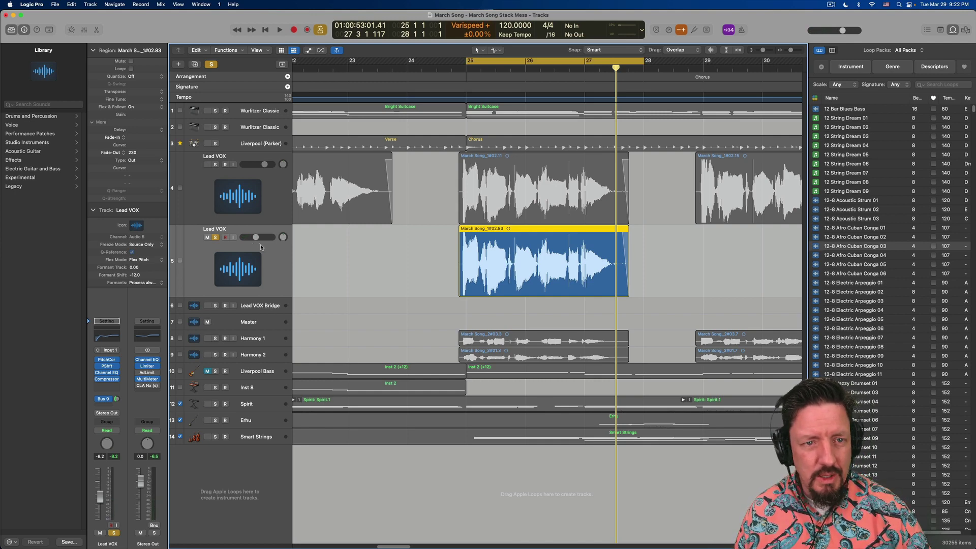
Step: Lower the duplicate Lead VOX volume to -14.2 dB, unsolo the track and play the chorus with the full mix
{"action": "left_click_drag", "start_coordinate": [256, 238], "coordinate": [252, 239]}
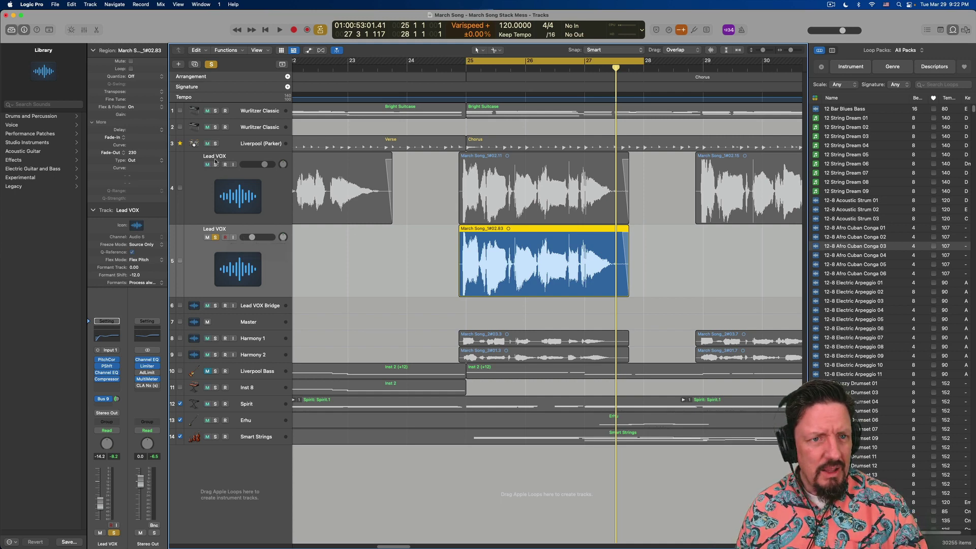
{"action": "left_click", "coordinate": [215, 238]}
{"action": "key", "text": "space"}
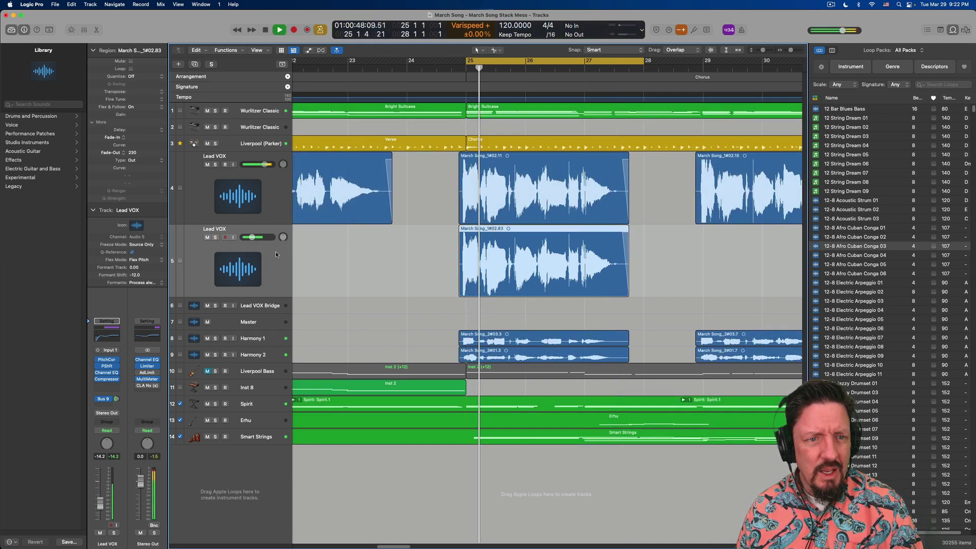
Step: Raise the duplicate Lead VOX volume to -9.4 dB and pan it to about -25, with the original panned to +13
{"action": "left_click_drag", "start_coordinate": [252, 237], "coordinate": [284, 249]}
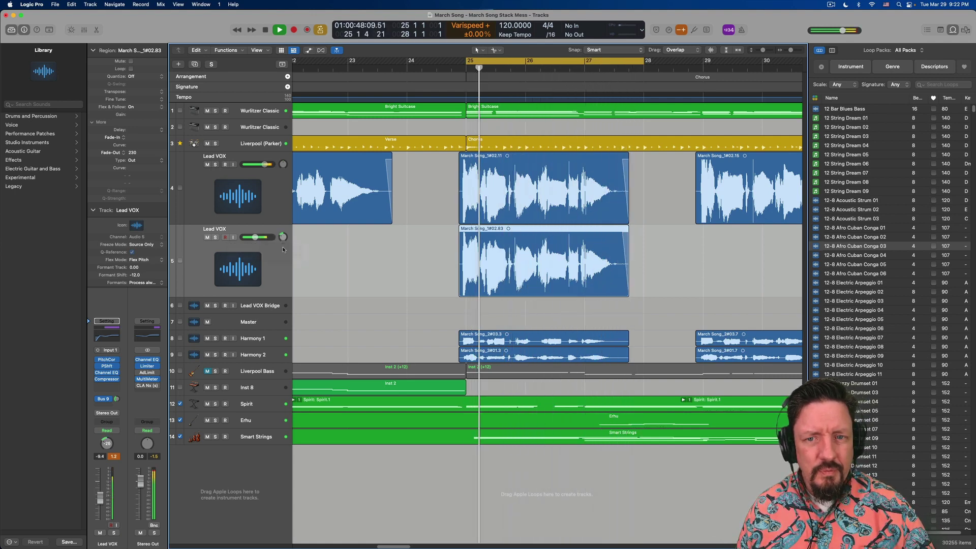
{"action": "left_click_drag", "start_coordinate": [283, 164], "coordinate": [284, 151]}
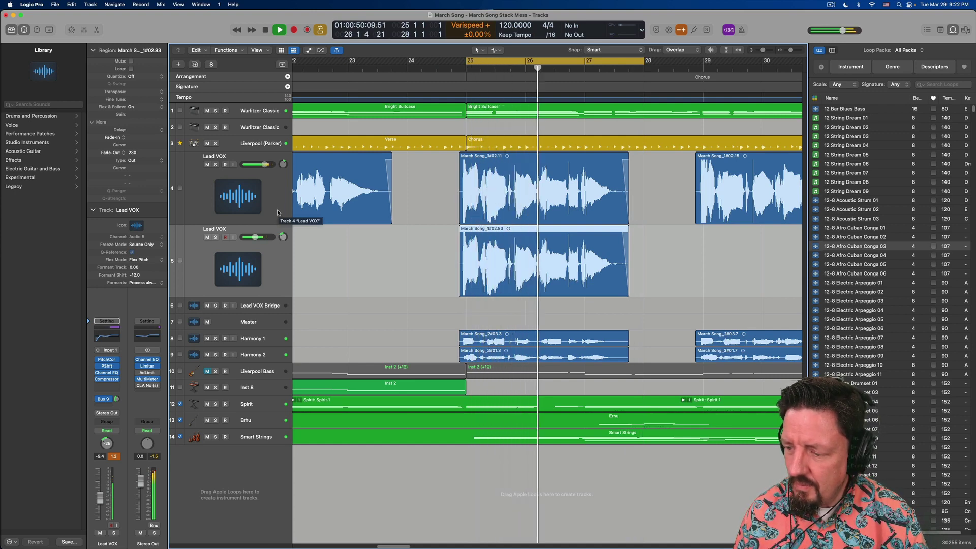
{"action": "key", "text": "space"}
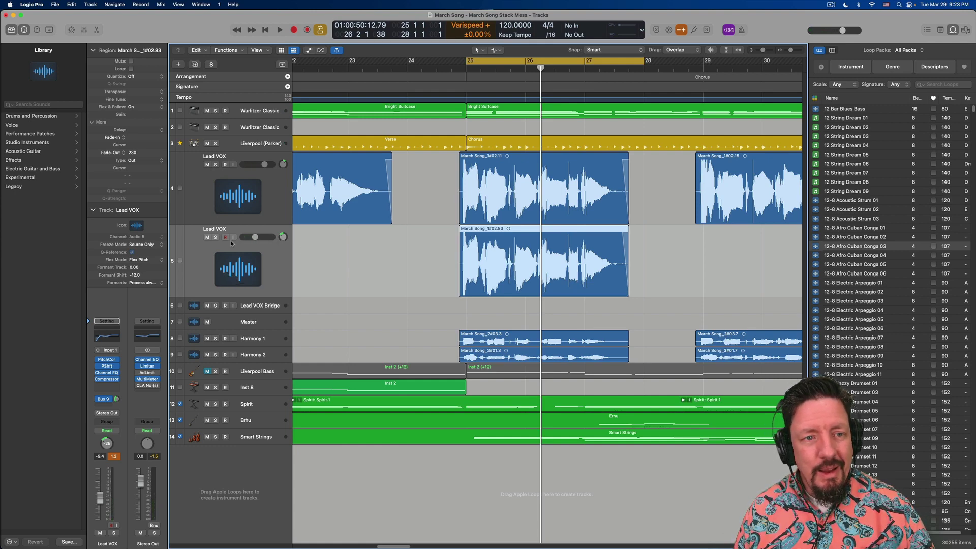
Step: Audition Keep Unvoiced Formants on the duplicate Lead VOX track and switch Formants back to Process always
{"action": "left_click", "coordinate": [139, 283]}
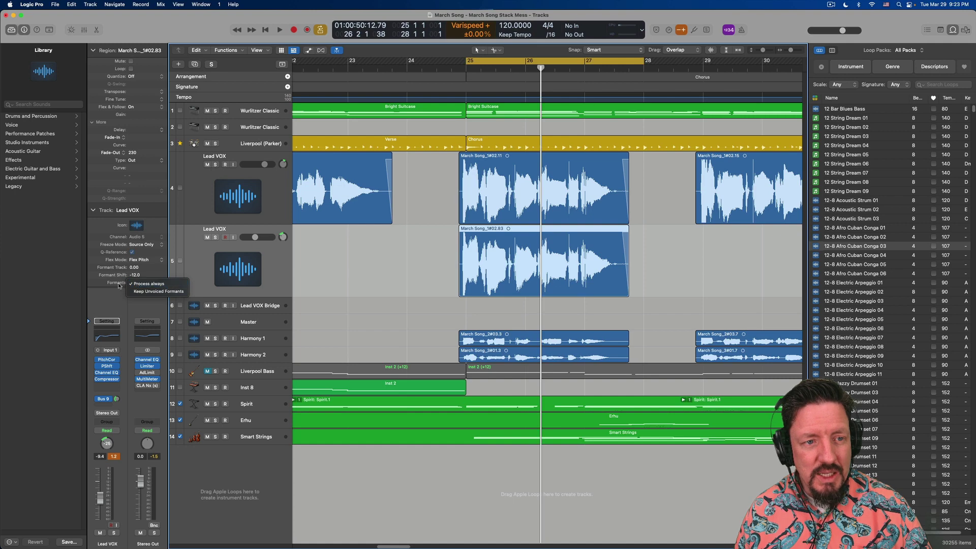
{"action": "left_click", "coordinate": [154, 293]}
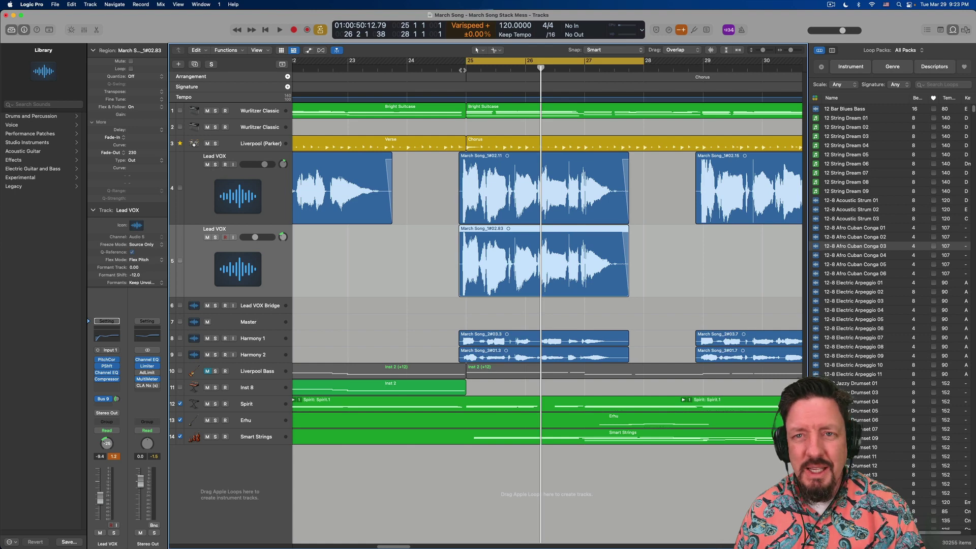
{"action": "key", "text": "space"}
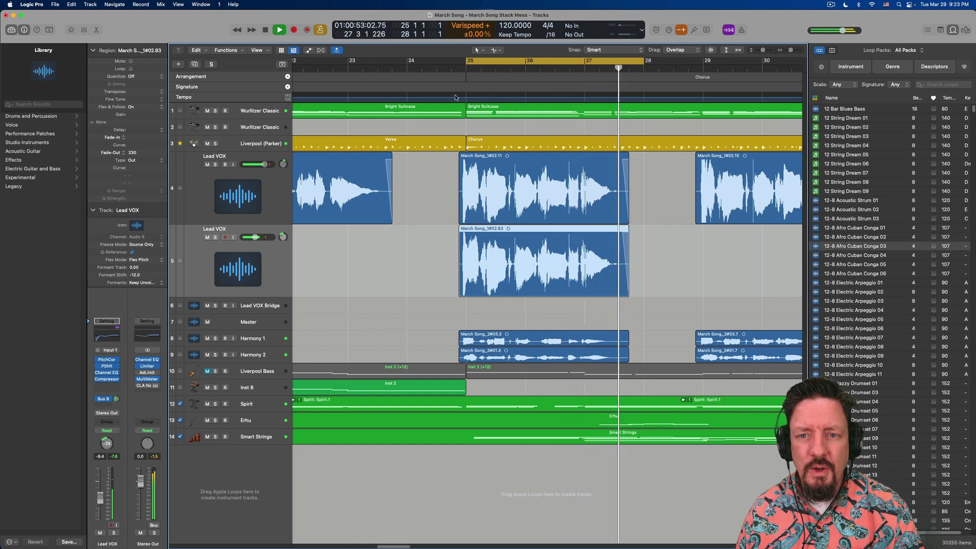
{"action": "left_click", "coordinate": [143, 283]}
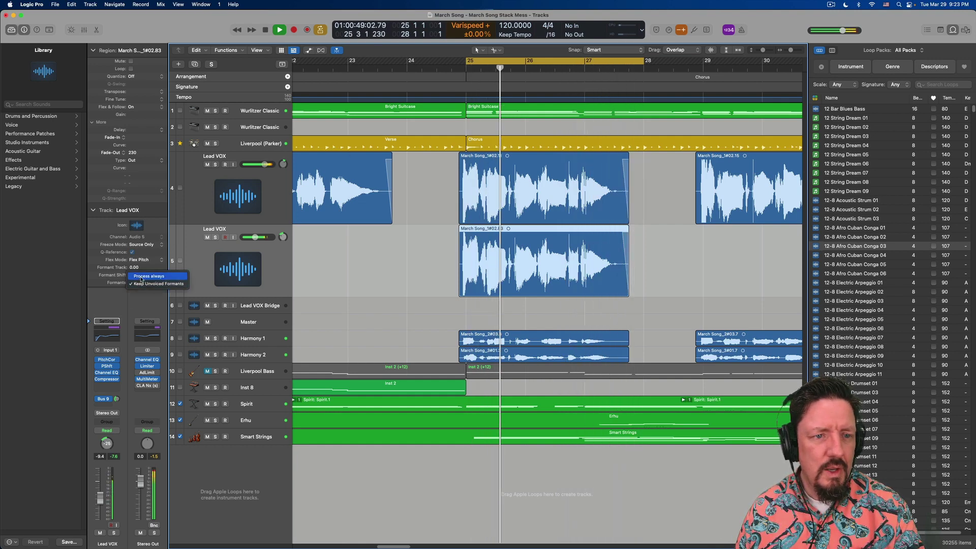
{"action": "left_click", "coordinate": [142, 278]}
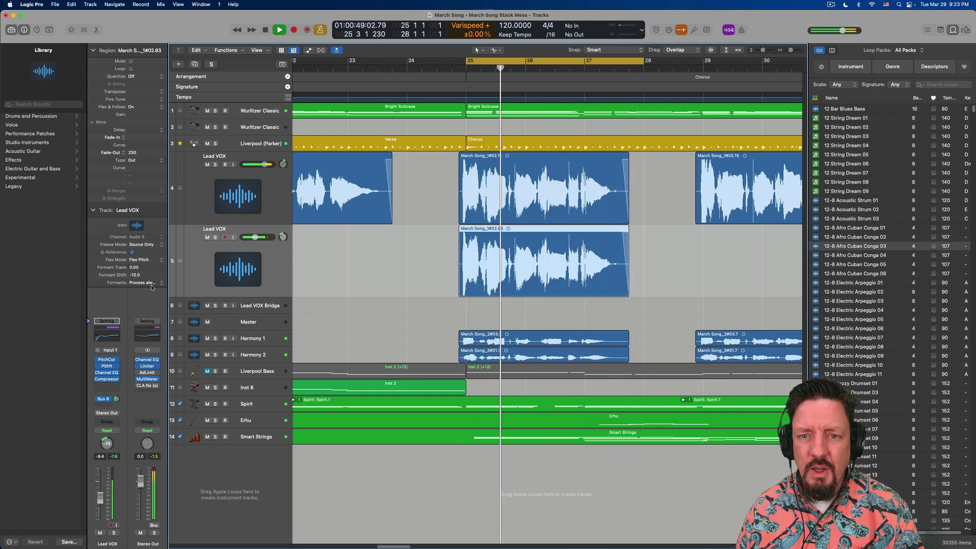
{"action": "key", "text": "space"}
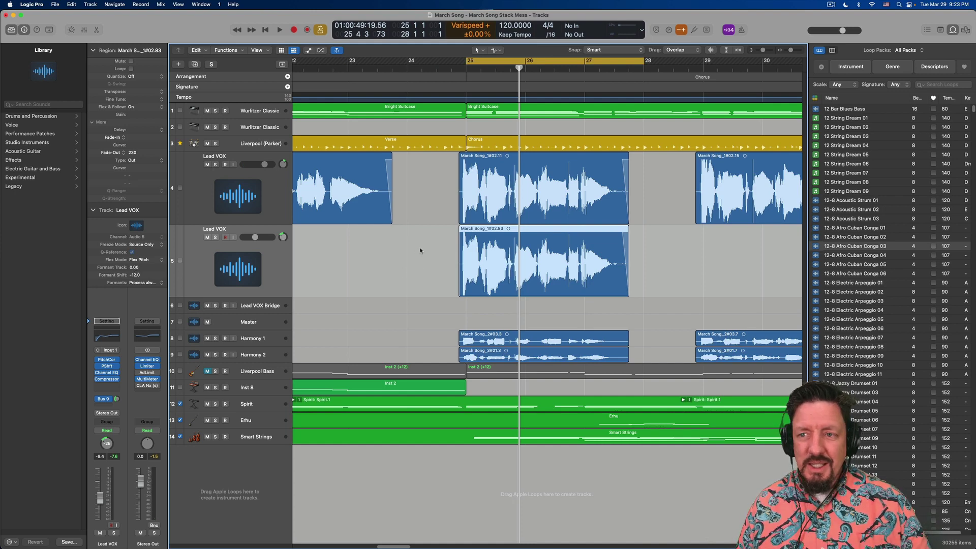
Step: Set the cycle range around the verse vocal region, about bars 18 to 23, and select the original Lead VOX track
{"action": "scroll", "coordinate": [424, 269], "scroll_direction": "left", "scroll_amount": 10}
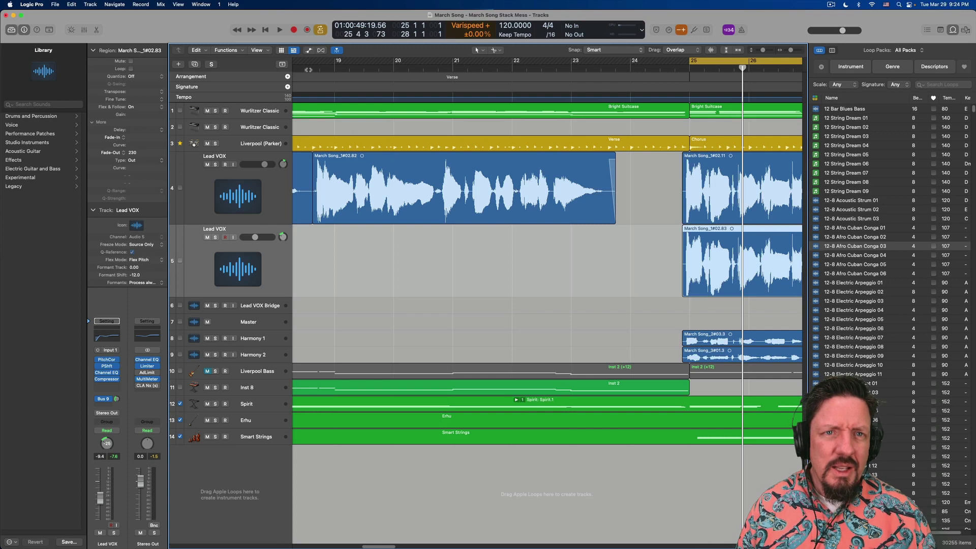
{"action": "left_click", "coordinate": [312, 66]}
{"action": "left_click_drag", "start_coordinate": [313, 66], "coordinate": [616, 65]}
{"action": "left_click", "coordinate": [252, 201]}
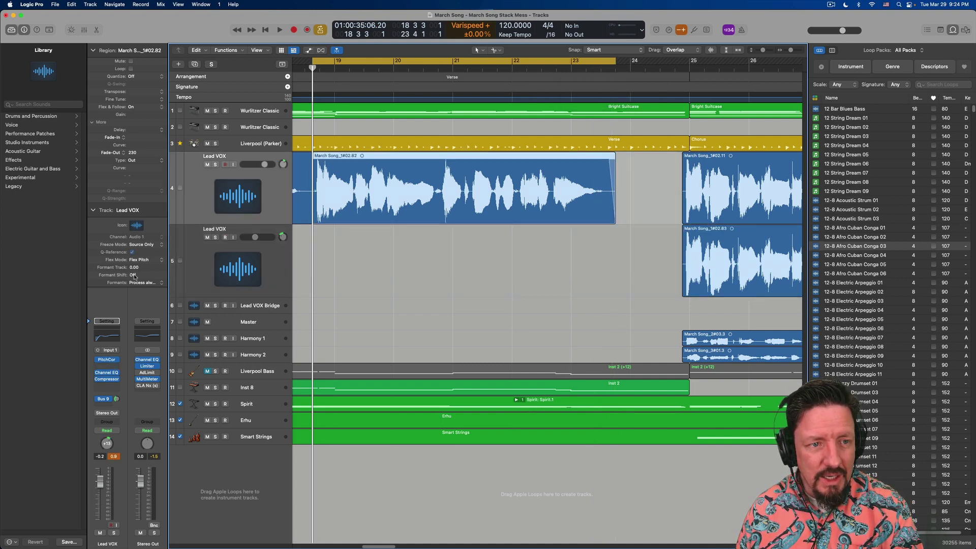
Step: Try the original Lead VOX's Formant Shift from -24.0 up to -3.5 while playing the verse, and turn it off
{"action": "left_click_drag", "start_coordinate": [132, 275], "coordinate": [134, 384]}
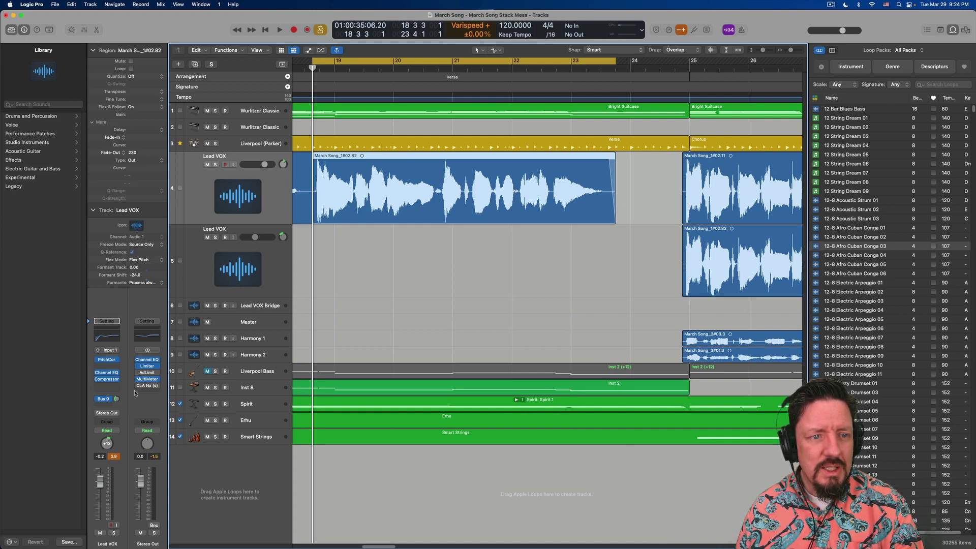
{"action": "key", "text": "space"}
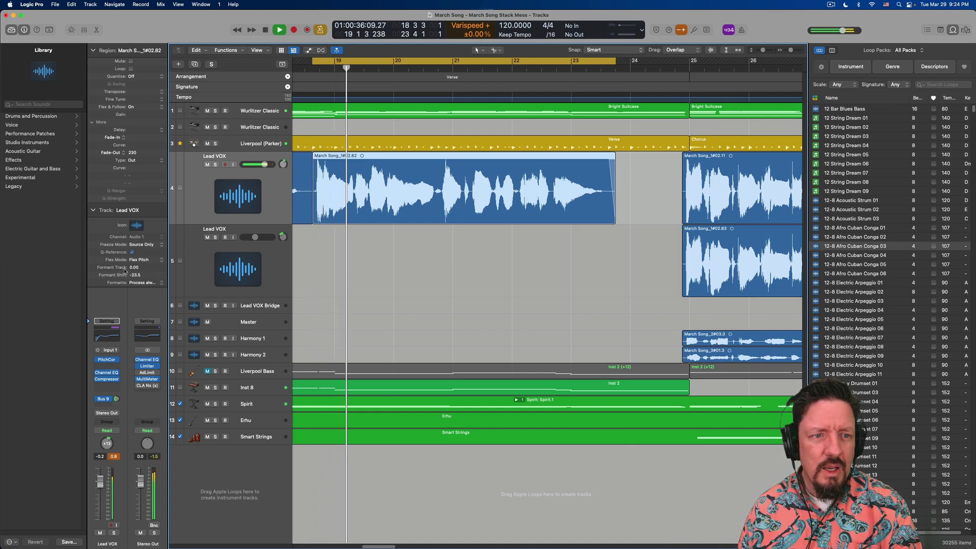
{"action": "mouse_move", "coordinate": [135, 277]}
{"action": "left_mouse_down"}
{"action": "mouse_move", "coordinate": [134, 247]}
{"action": "mouse_move", "coordinate": [135, 276]}
{"action": "left_mouse_up"}
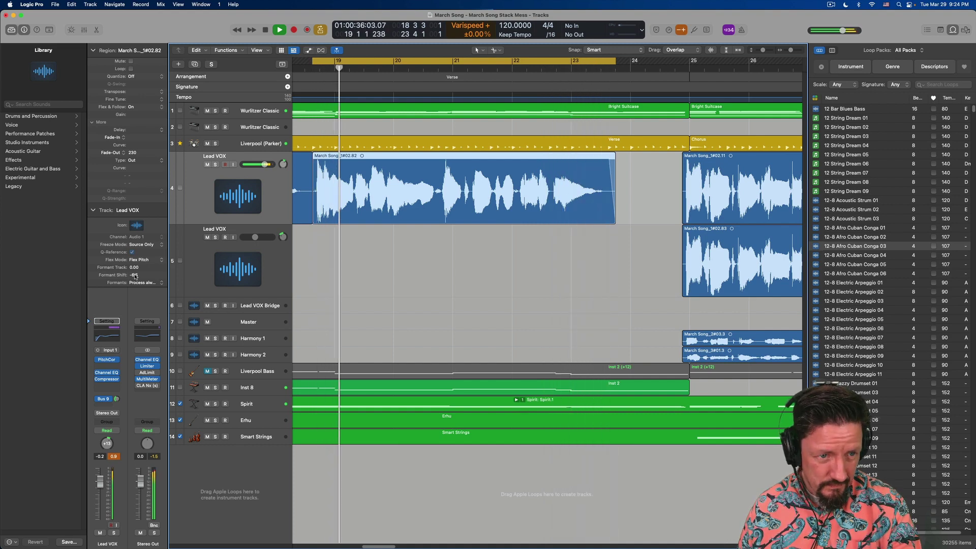
{"action": "left_click_drag", "start_coordinate": [135, 276], "coordinate": [135, 266]}
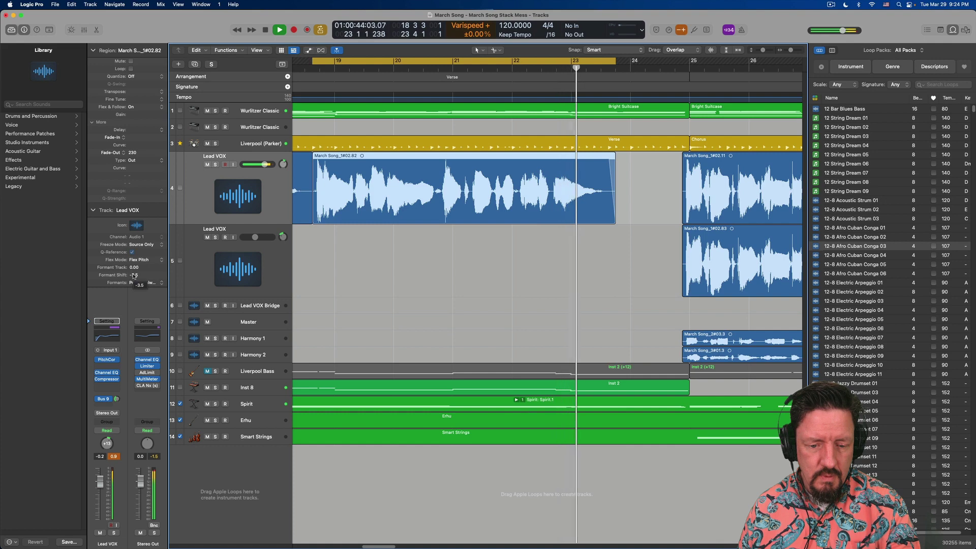
{"action": "key", "text": "space"}
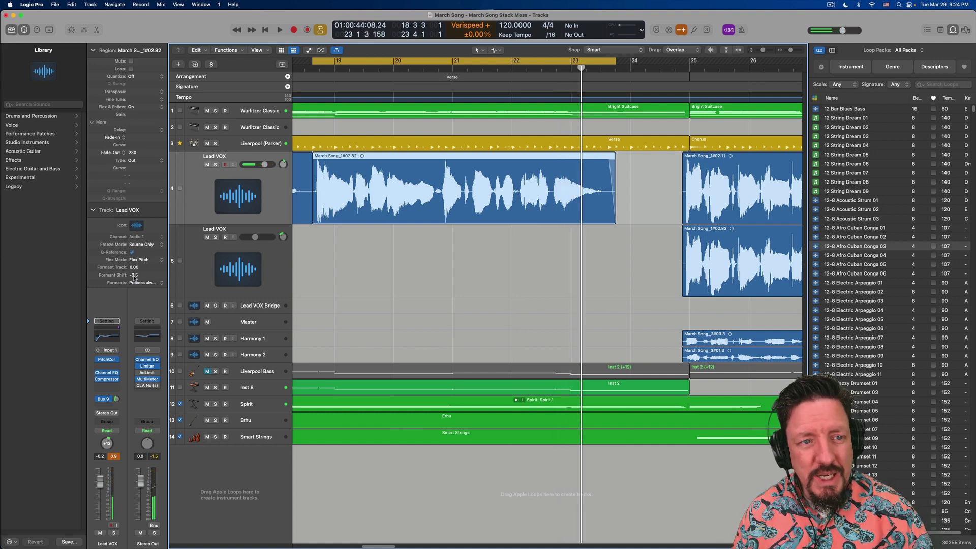
{"action": "left_click_drag", "start_coordinate": [135, 277], "coordinate": [135, 247]}
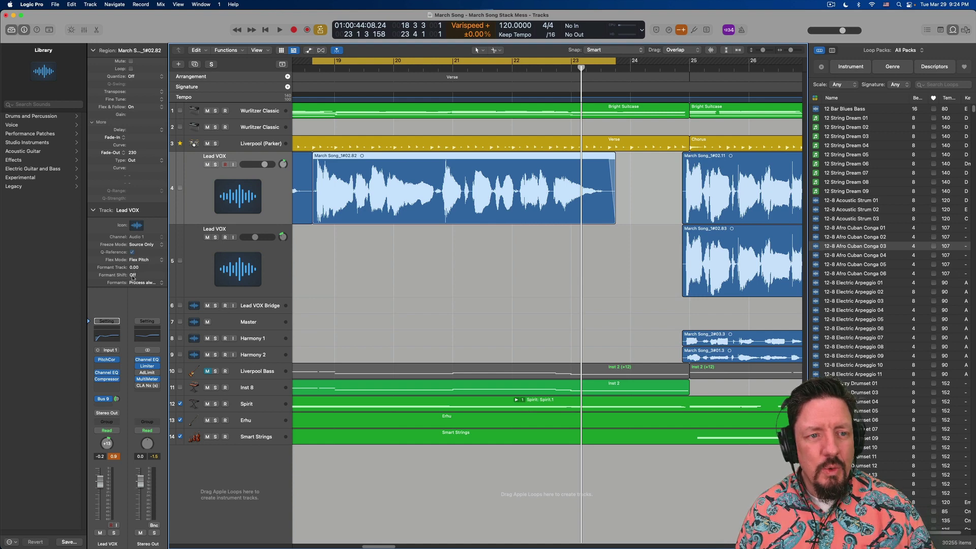
Step: Audition the verse vocal with Formant Track at 2.00 and Formant Shift at -10.0
{"action": "left_click_drag", "start_coordinate": [133, 275], "coordinate": [133, 149]}
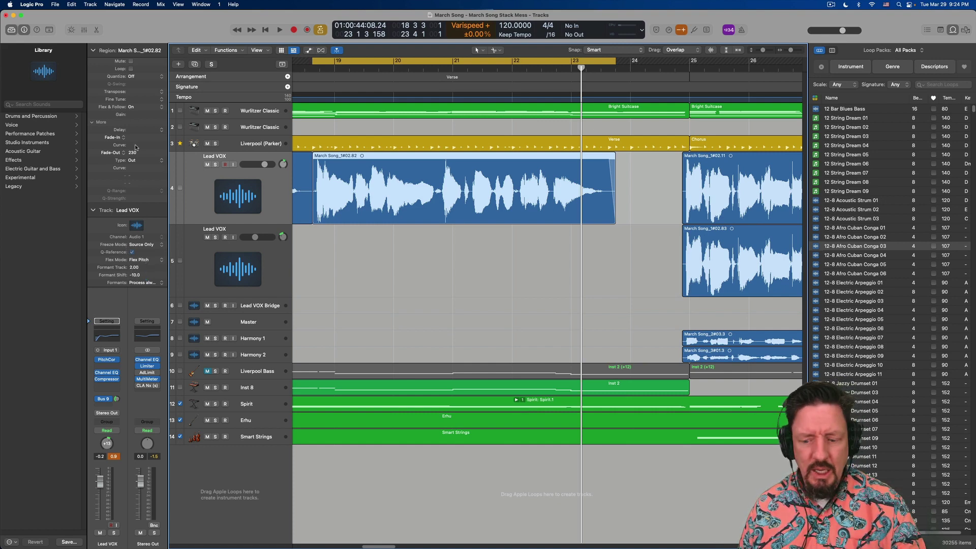
{"action": "key", "text": "space"}
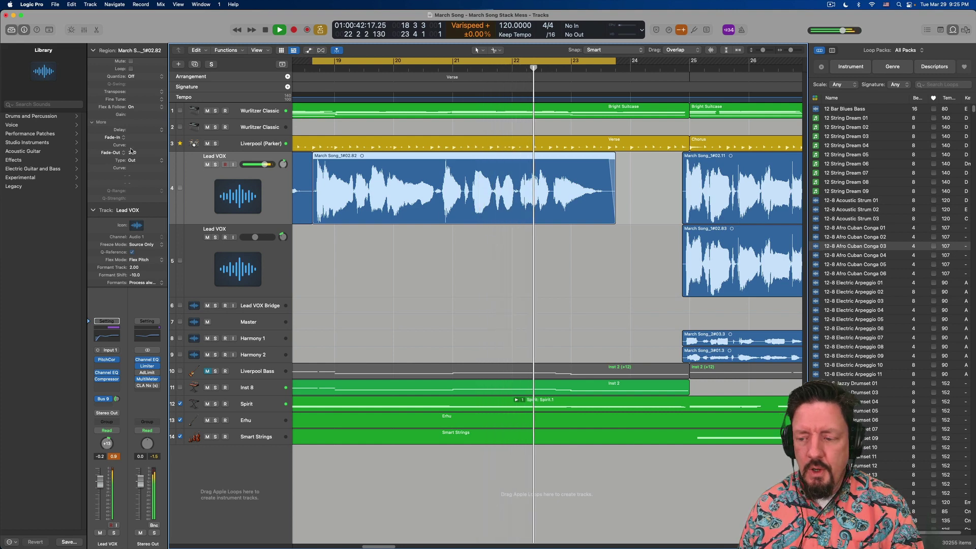
{"action": "key", "text": "space"}
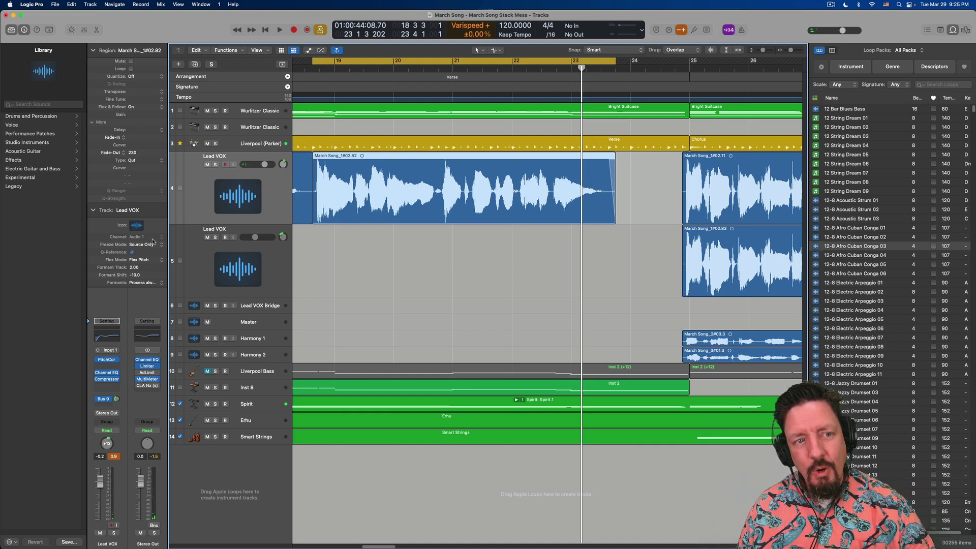
Step: Reset the original Lead VOX's Formant Track to 0.00 and turn its Formant Shift off
{"action": "left_click_drag", "start_coordinate": [132, 268], "coordinate": [134, 304]}
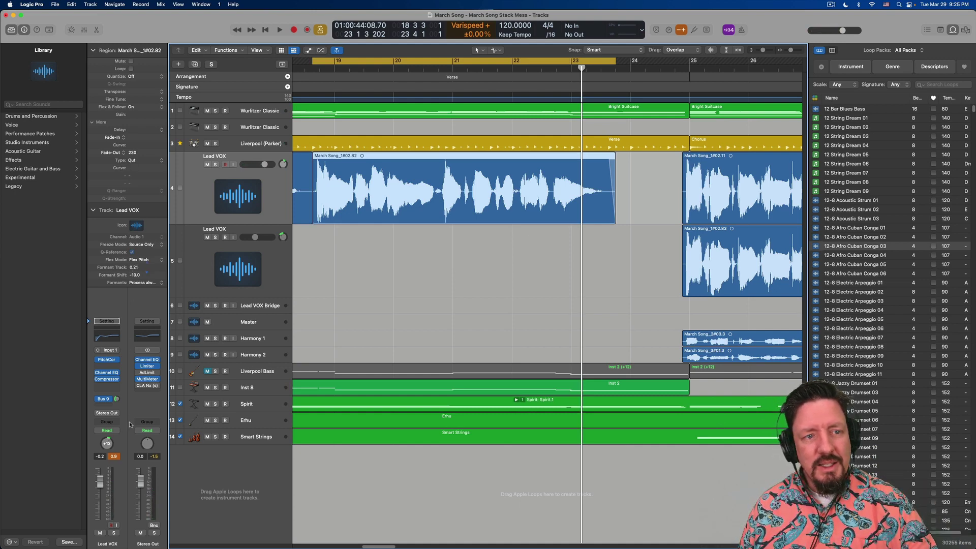
{"action": "left_click_drag", "start_coordinate": [130, 425], "coordinate": [127, 465]}
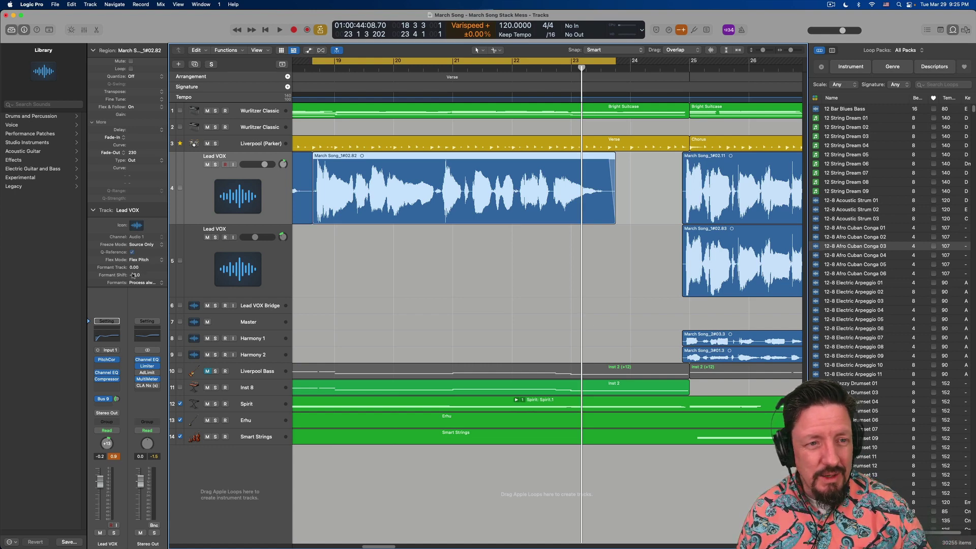
{"action": "mouse_move", "coordinate": [134, 277]}
{"action": "left_mouse_down"}
{"action": "mouse_move", "coordinate": [135, 251]}
{"action": "mouse_move", "coordinate": [136, 262]}
{"action": "left_mouse_up"}
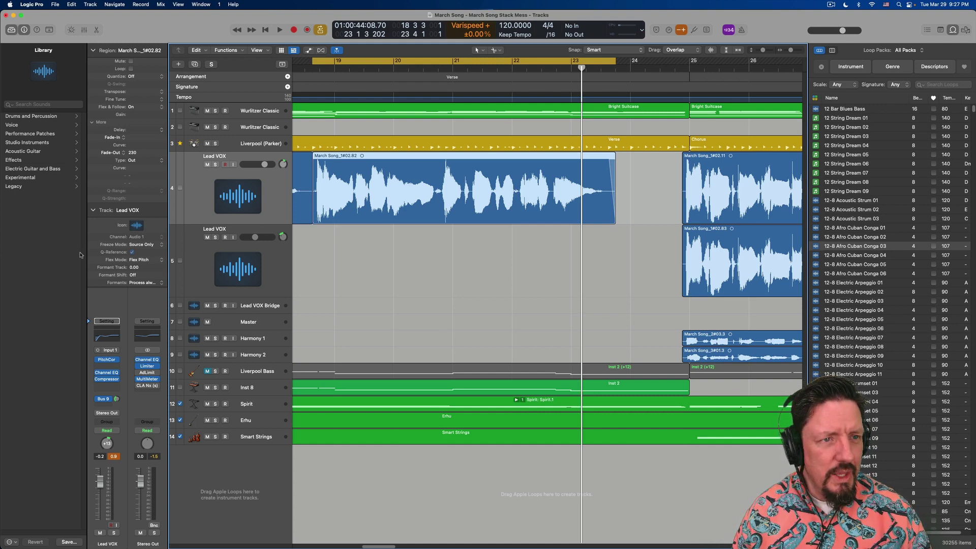
{"action": "left_click", "coordinate": [93, 211]}
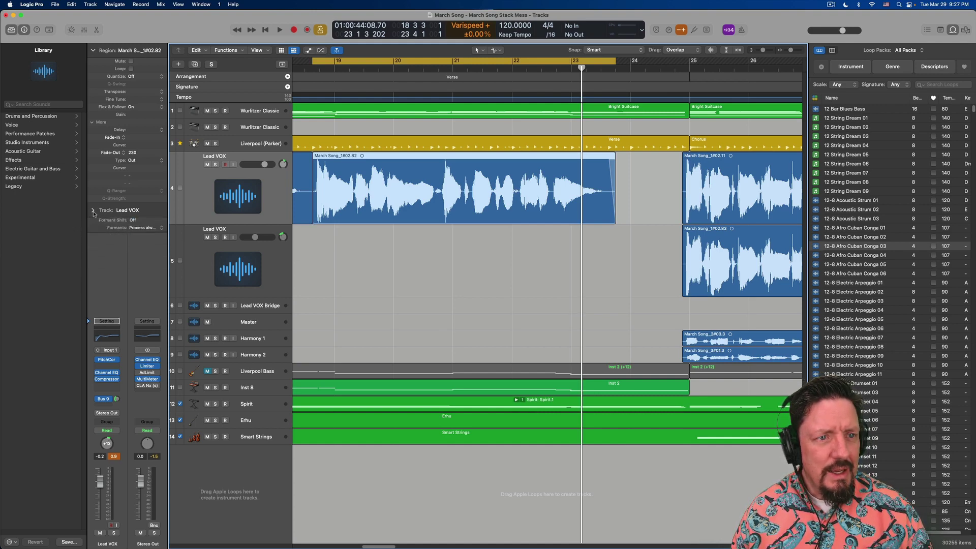
{"action": "left_click", "coordinate": [93, 211]}
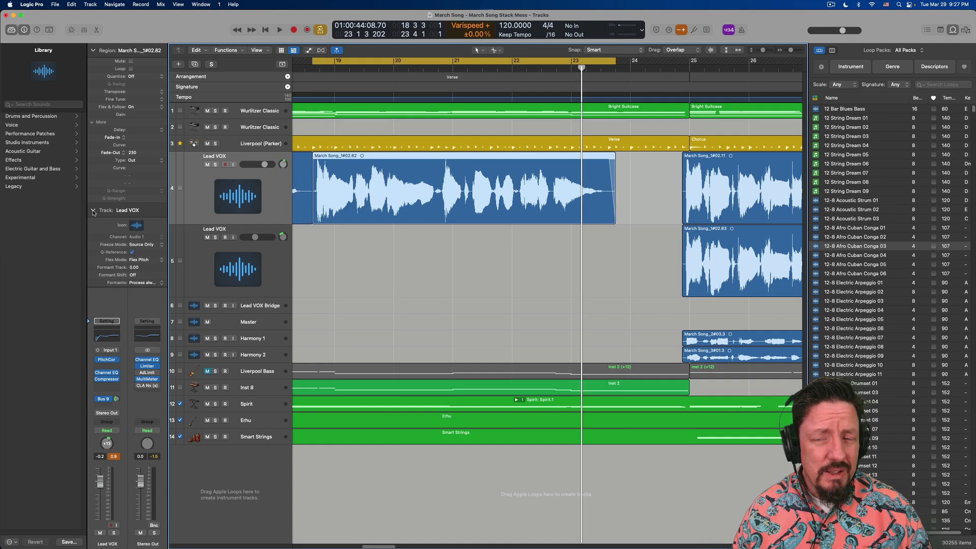